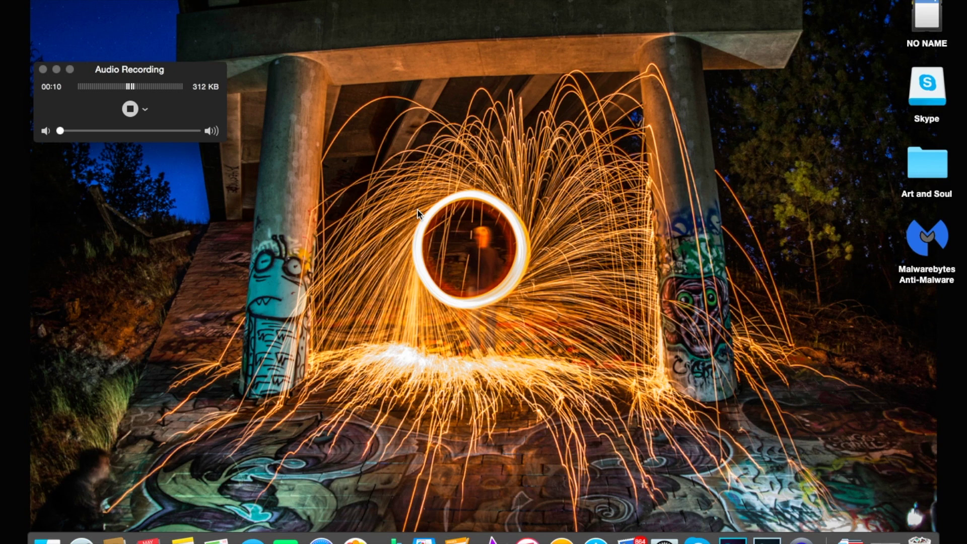
# Bring Lightroom CC 2015 to the front, showing JPM_6983.NEF in the Quick Collection
pyautogui.click(766, 540)
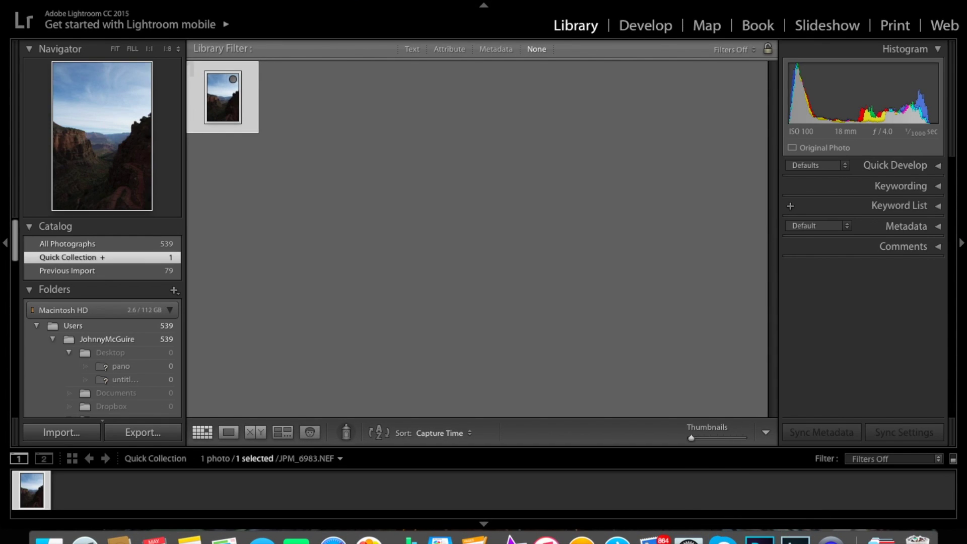
# Open JPM_6983.NEF in the Develop module with default settings and scroll the right panel down
pyautogui.press('d')
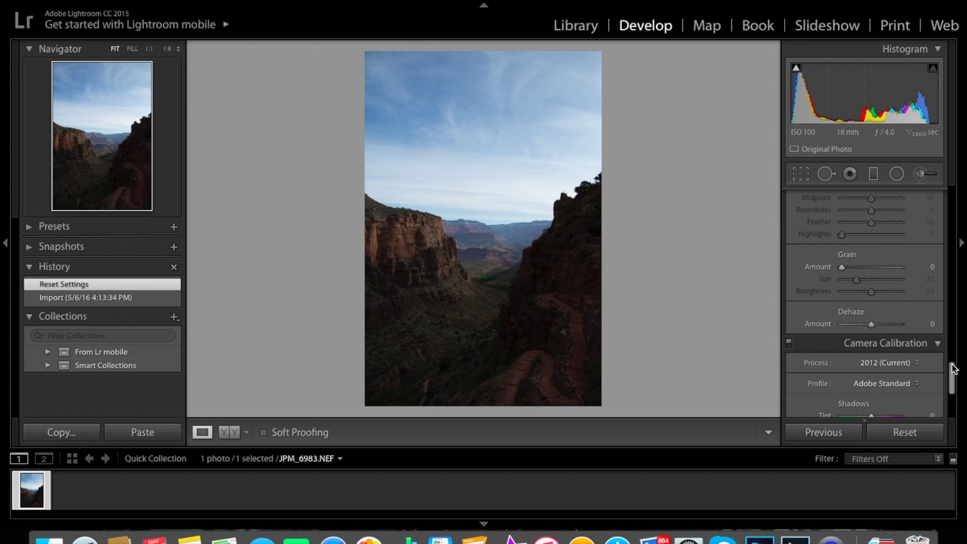
pyautogui.moveTo(953, 369); pyautogui.dragTo(946, 196)
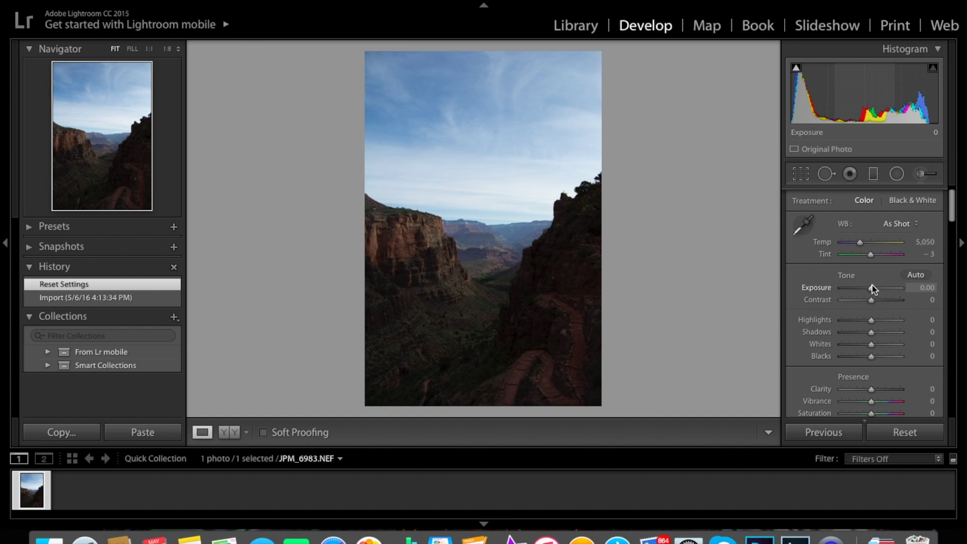
# Try out different Exposure levels, leaving Exposure at 0.00
pyautogui.moveTo(871, 288); pyautogui.dragTo(878, 290)
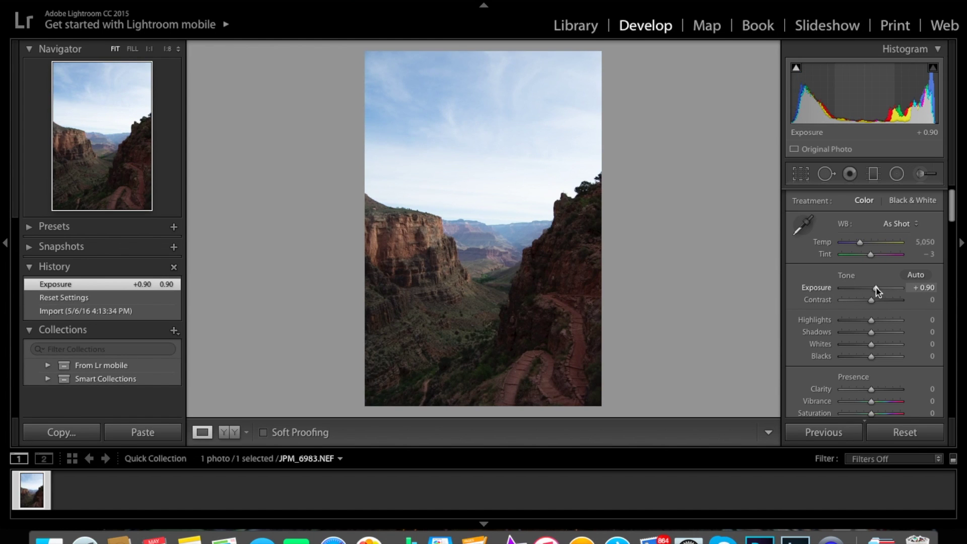
pyautogui.moveTo(873, 292); pyautogui.dragTo(871, 293)
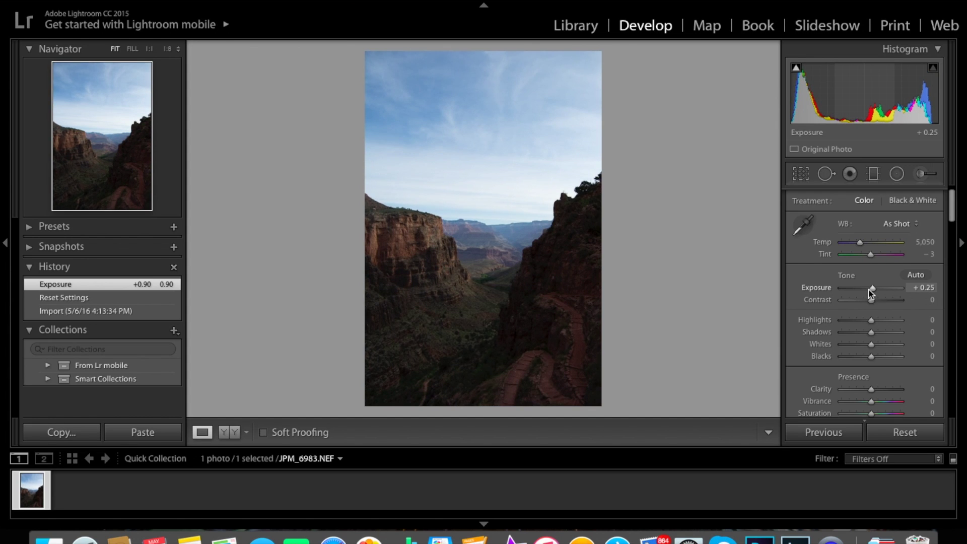
pyautogui.moveTo(871, 294); pyautogui.dragTo(853, 318)
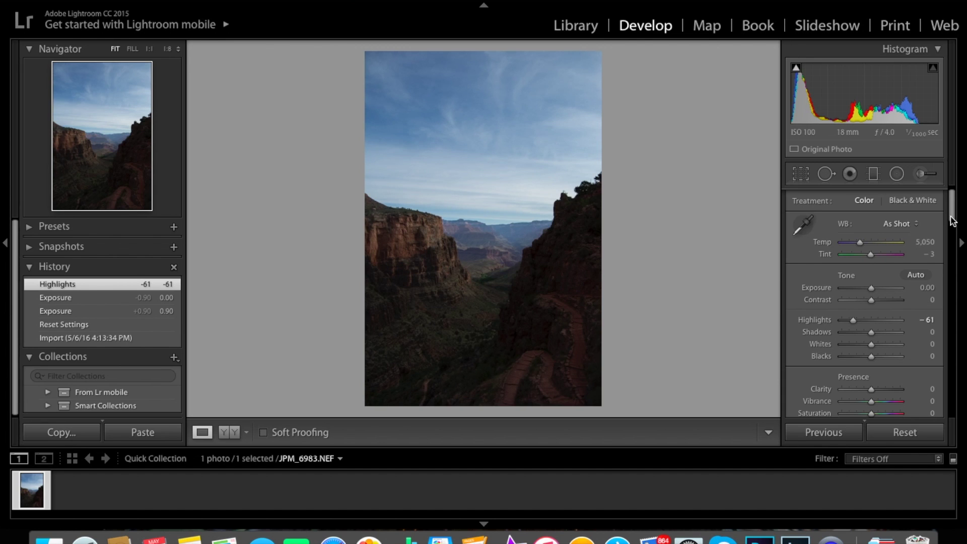
pyautogui.scroll(-8, 953, 220)
pyautogui.scroll(3, 951, 216)
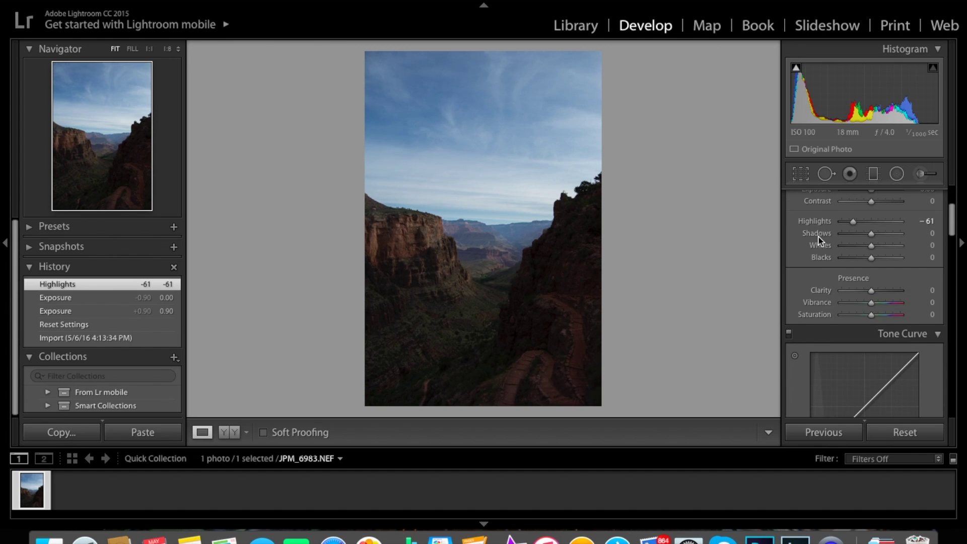
# Set Shadows to +40, Clarity to +12 and Highlights to -100
pyautogui.moveTo(871, 233)
pyautogui.mouseDown()
pyautogui.moveTo(893, 239)
pyautogui.moveTo(886, 233)
pyautogui.mouseUp()
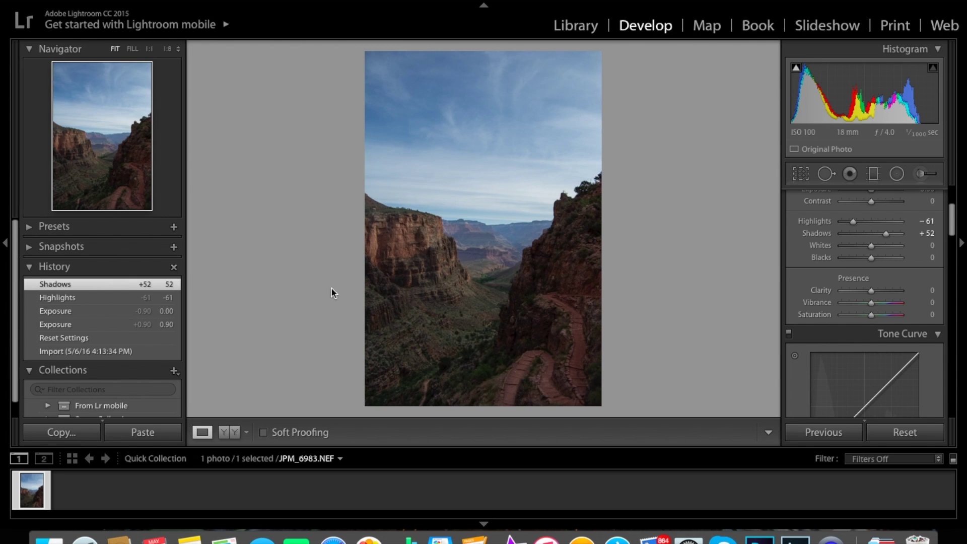
pyautogui.click(880, 291)
pyautogui.moveTo(880, 291); pyautogui.dragTo(874, 292)
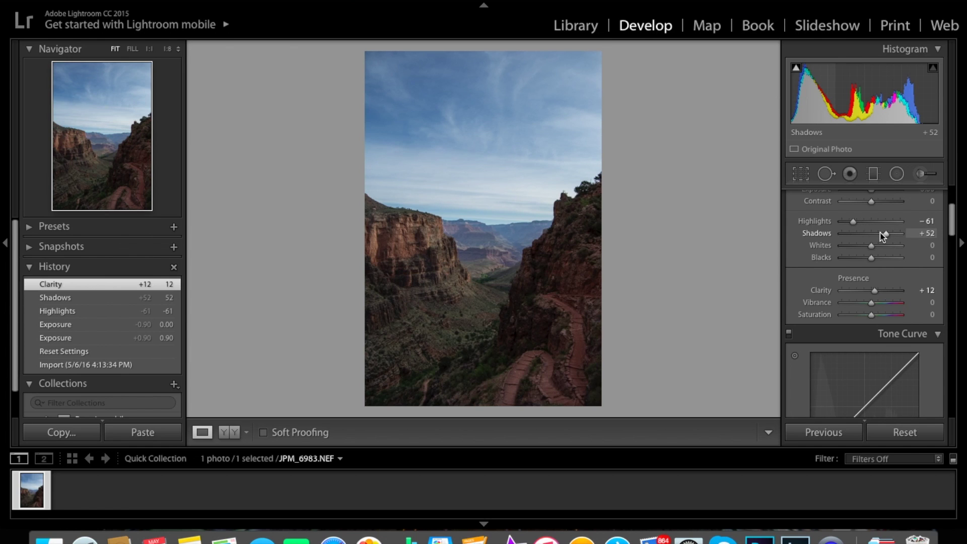
pyautogui.moveTo(889, 235); pyautogui.dragTo(885, 235)
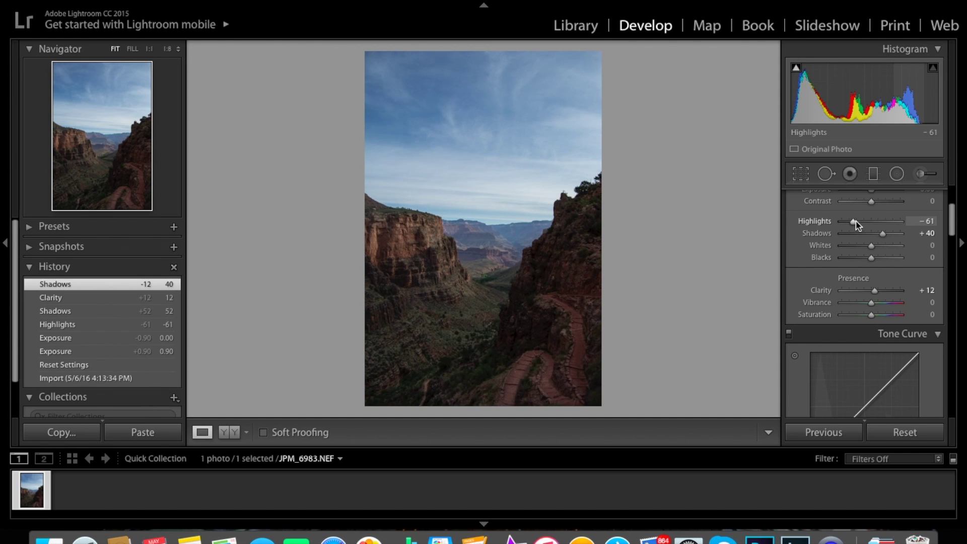
pyautogui.moveTo(855, 220); pyautogui.dragTo(843, 223)
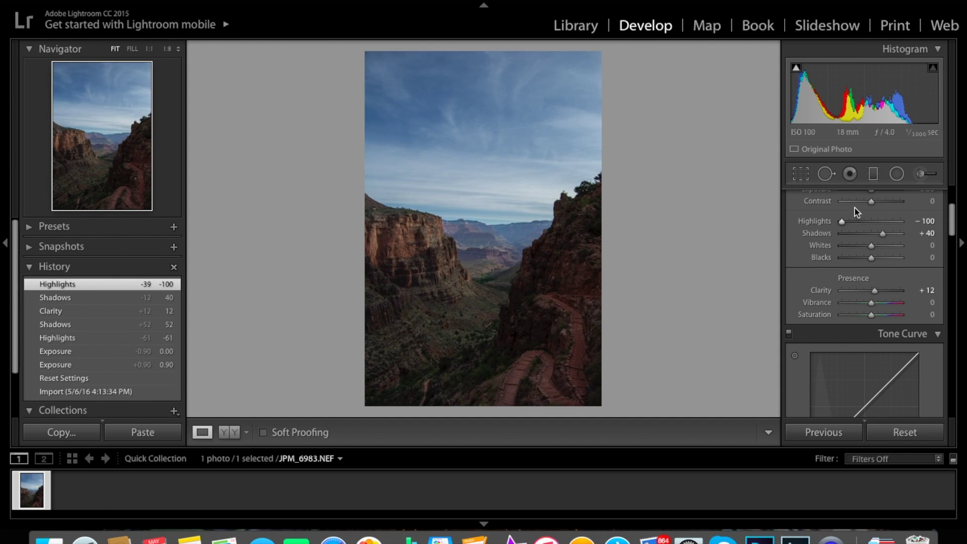
# Start an Adjustment Brush with its effect set to Exposure -0.65
pyautogui.click(923, 174)
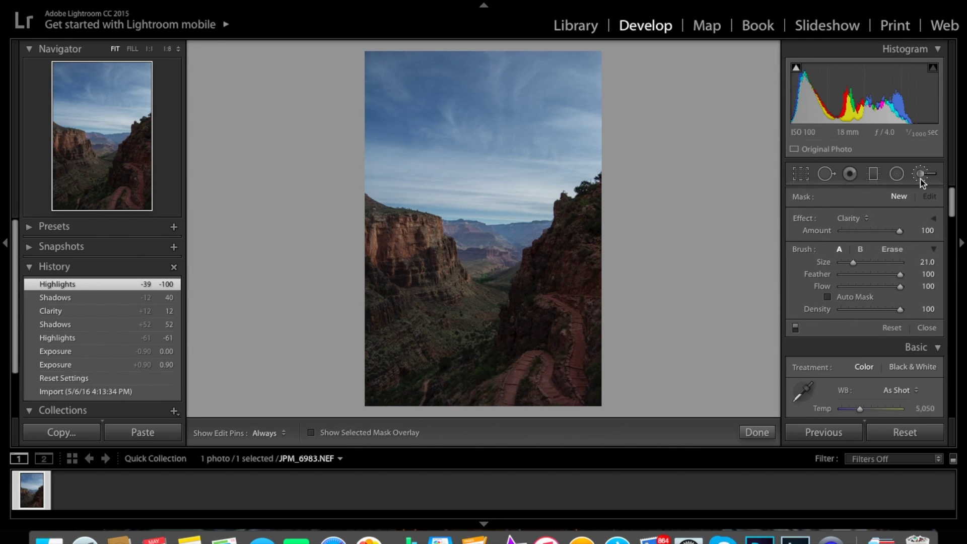
pyautogui.click(856, 218)
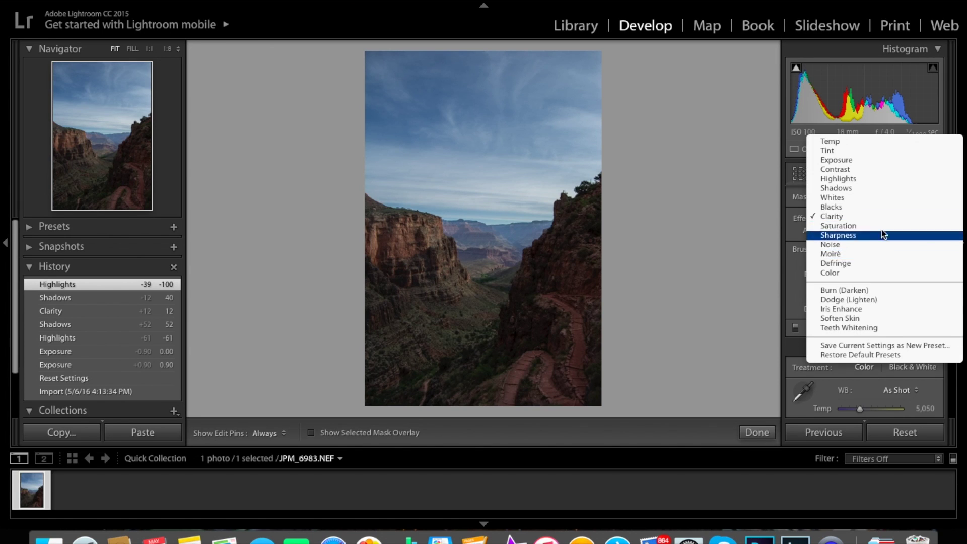
pyautogui.click(856, 160)
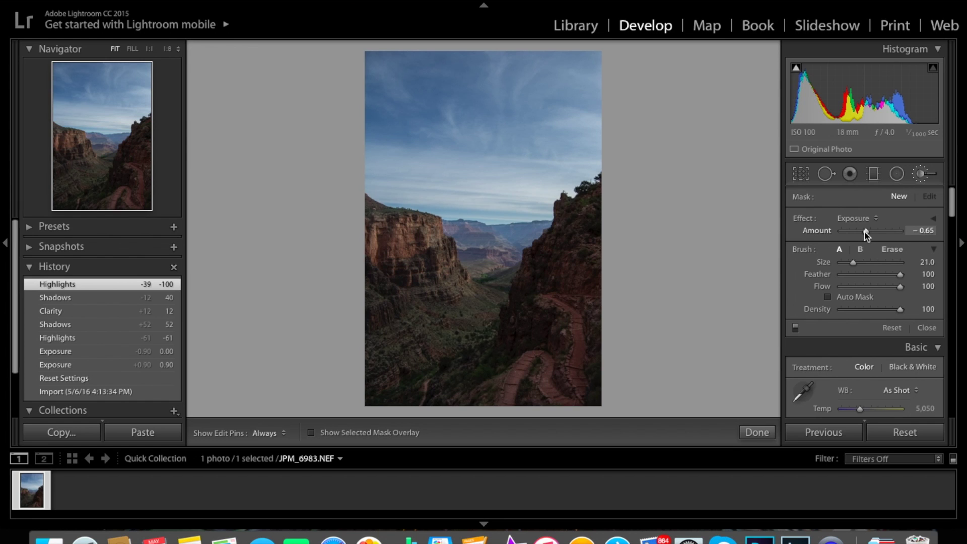
pyautogui.press('h')
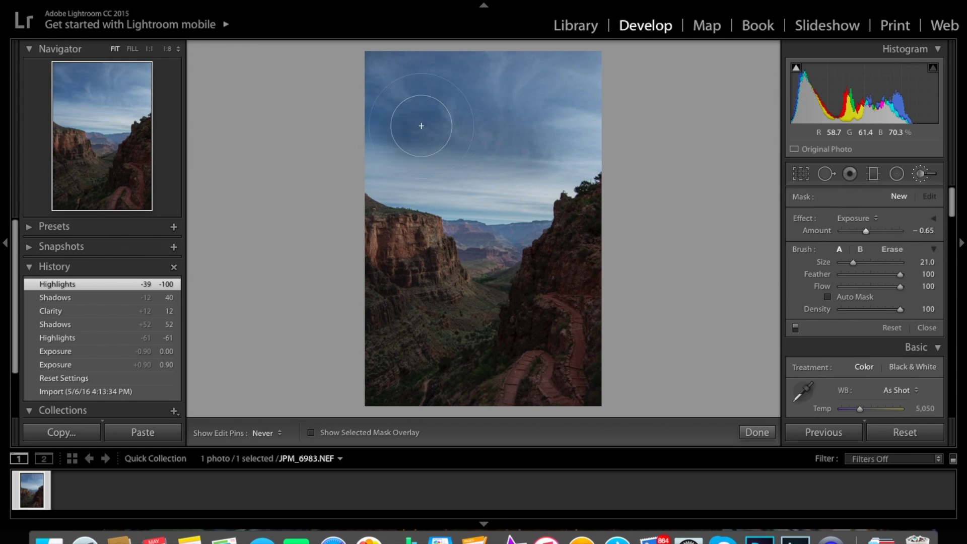
# Paint the -0.65 exposure darkening across the sky with Auto Mask turned on
pyautogui.moveTo(421, 125)
pyautogui.mouseDown()
pyautogui.moveTo(552, 120)
pyautogui.moveTo(351, 73)
pyautogui.moveTo(601, 65)
pyautogui.moveTo(597, 77)
pyautogui.moveTo(544, 89)
pyautogui.moveTo(625, 160)
pyautogui.mouseUp()
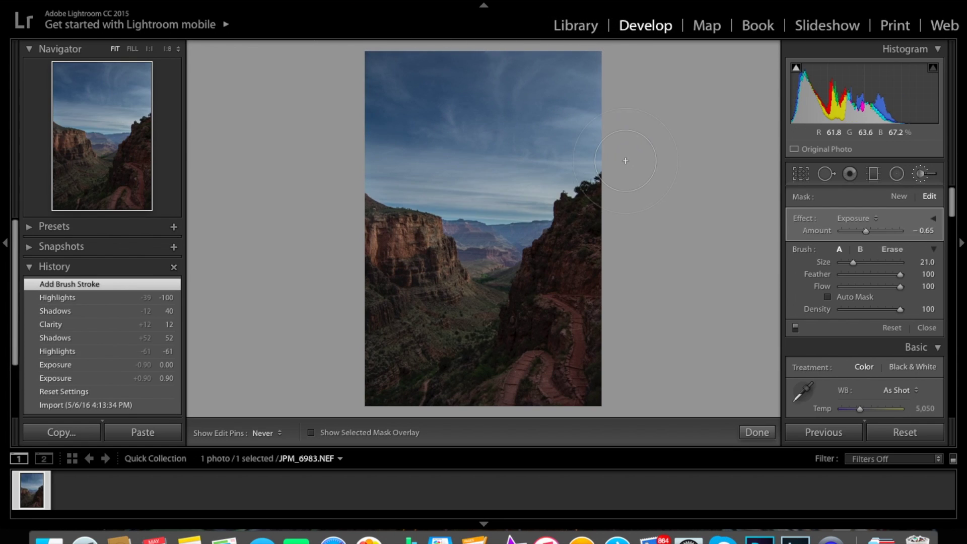
pyautogui.click(828, 297)
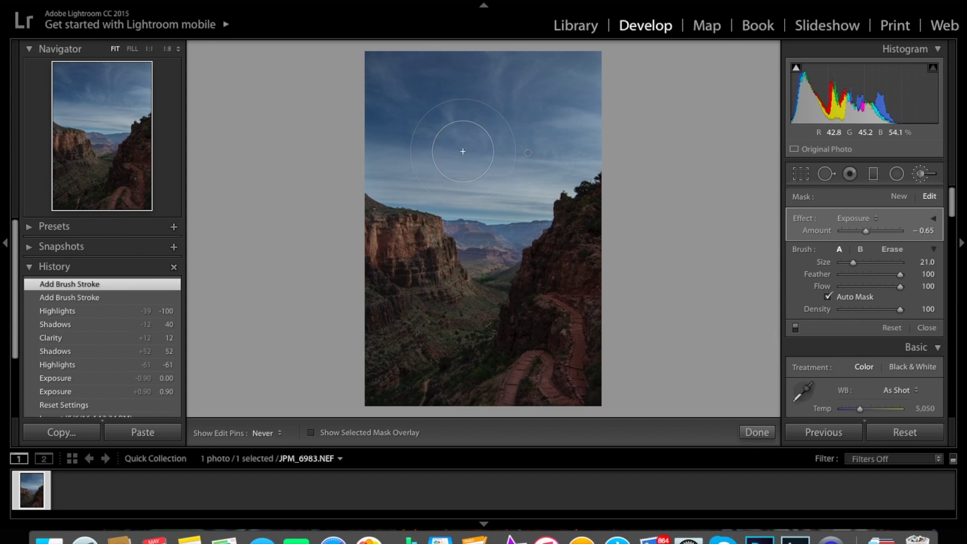
pyautogui.moveTo(528, 152)
pyautogui.mouseDown()
pyautogui.moveTo(565, 151)
pyautogui.moveTo(579, 206)
pyautogui.mouseUp()
pyautogui.press('h')
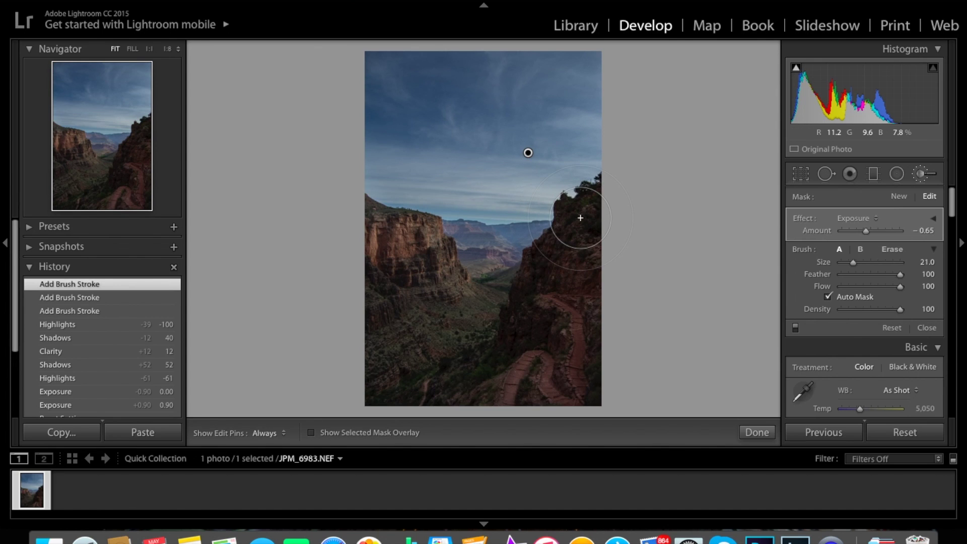
pyautogui.scroll(-8, 580, 218)
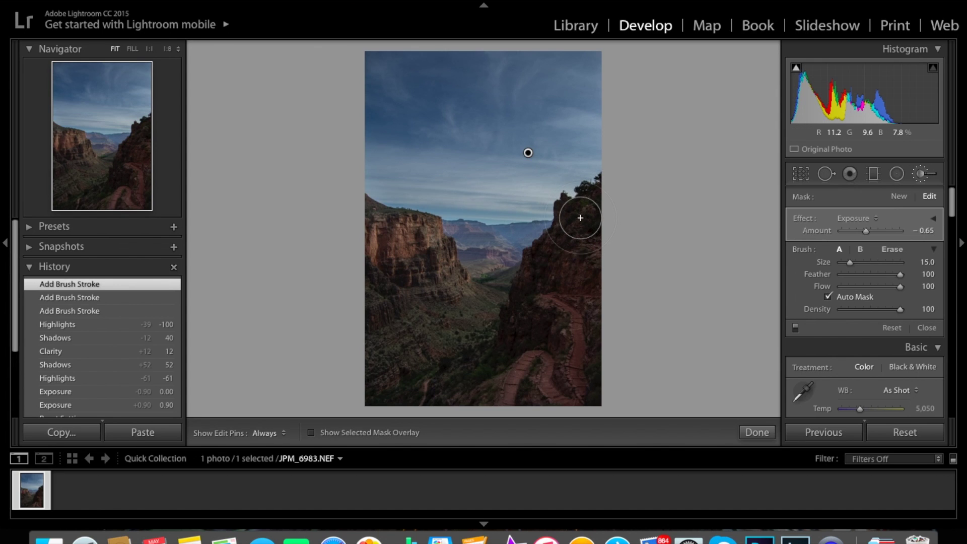
# Erase the darkening from the left cliff and close the brush
pyautogui.press('alt')
pyautogui.press('h')
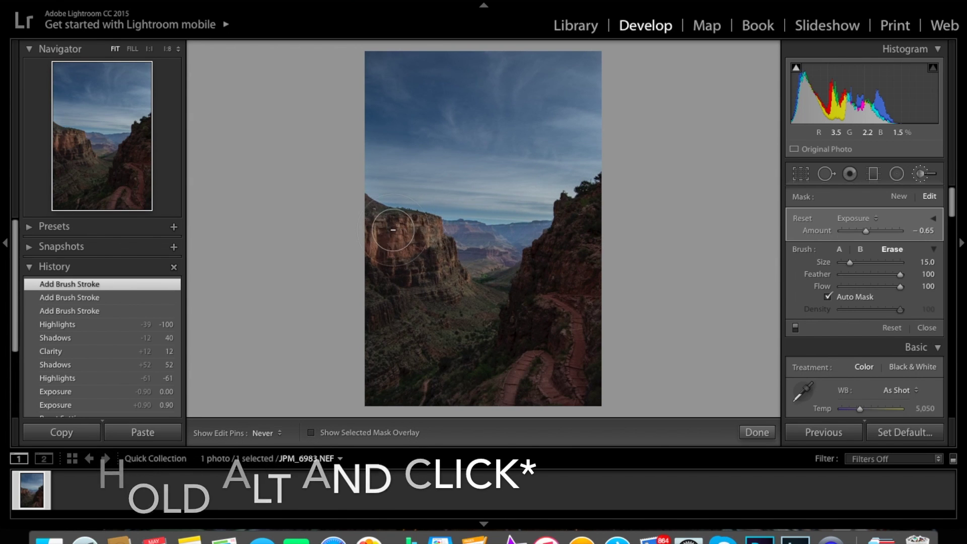
pyautogui.moveTo(367, 216); pyautogui.dragTo(457, 277)
pyautogui.press('h')
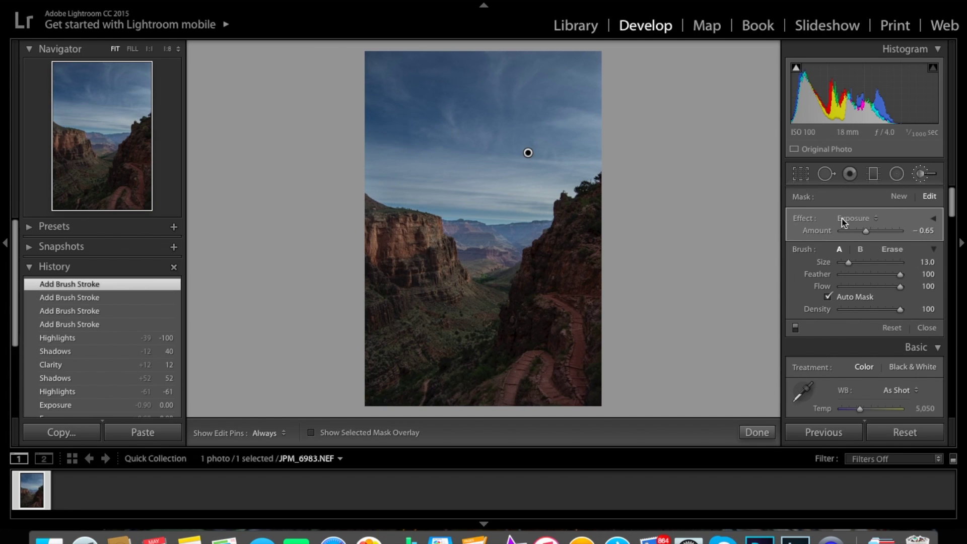
pyautogui.press('k')
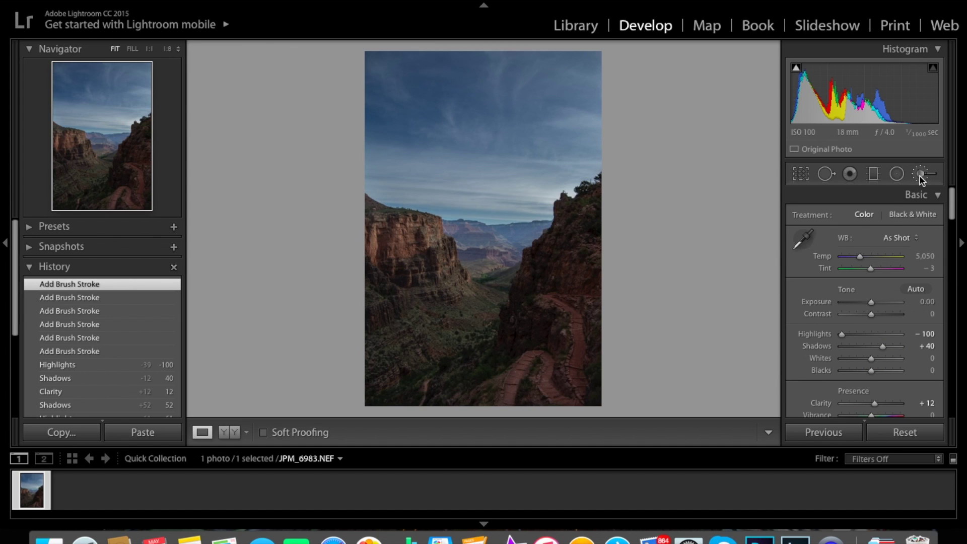
# Start a new Adjustment Brush with its effect set to Clarity 45.26
pyautogui.click(919, 176)
pyautogui.click(881, 217)
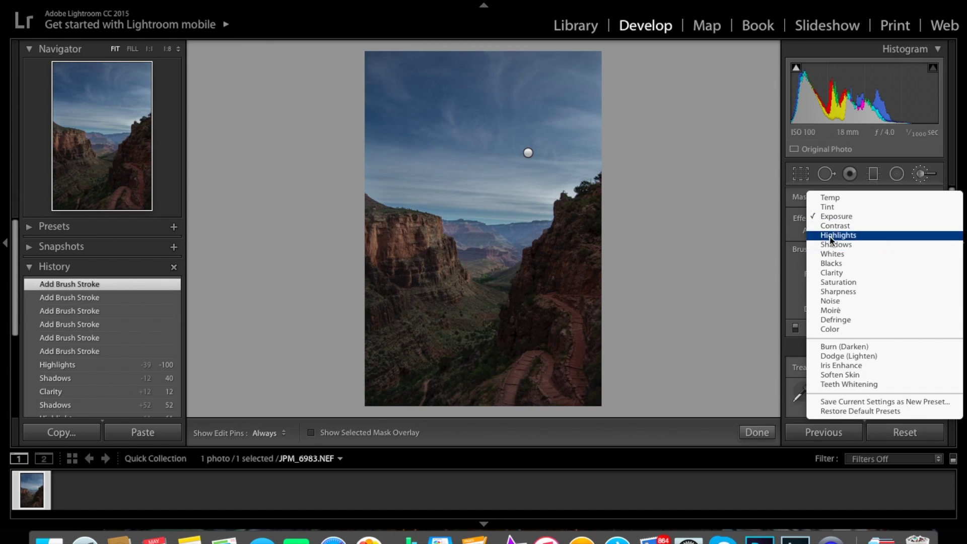
pyautogui.click(863, 273)
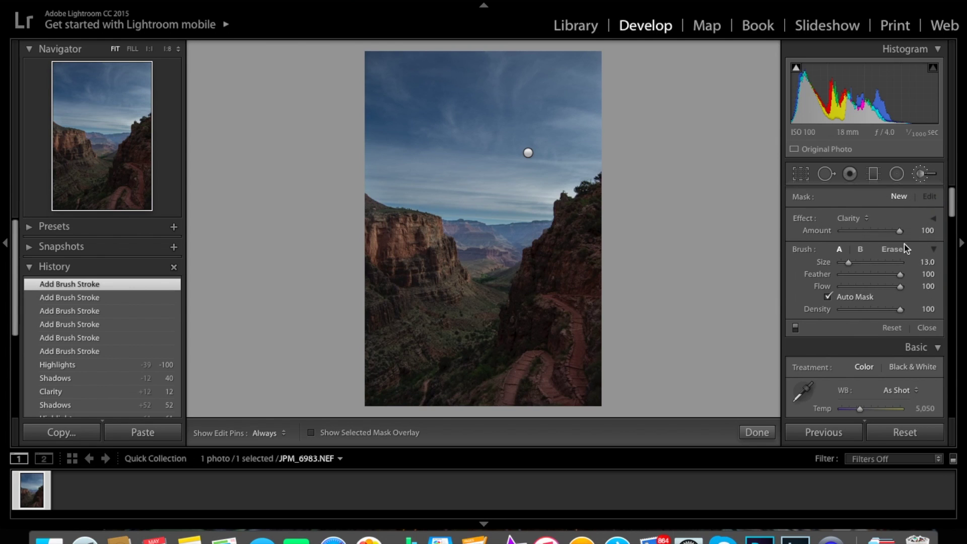
pyautogui.moveTo(900, 230)
pyautogui.mouseDown()
pyautogui.moveTo(851, 235)
pyautogui.moveTo(882, 233)
pyautogui.mouseUp()
pyautogui.press('h')
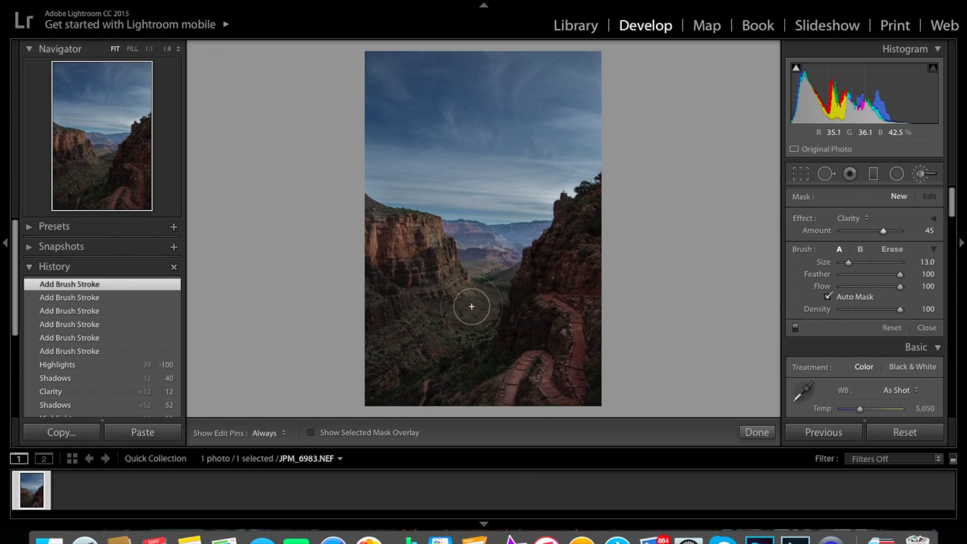
# Paint clarity over the trail, left cliff, canyon centre and sky clouds, then click Done
pyautogui.click(483, 240)
pyautogui.press('h')
pyautogui.moveTo(422, 262)
pyautogui.mouseDown()
pyautogui.moveTo(401, 236)
pyautogui.moveTo(423, 274)
pyautogui.moveTo(403, 288)
pyautogui.moveTo(486, 296)
pyautogui.mouseUp()
pyautogui.press('h')
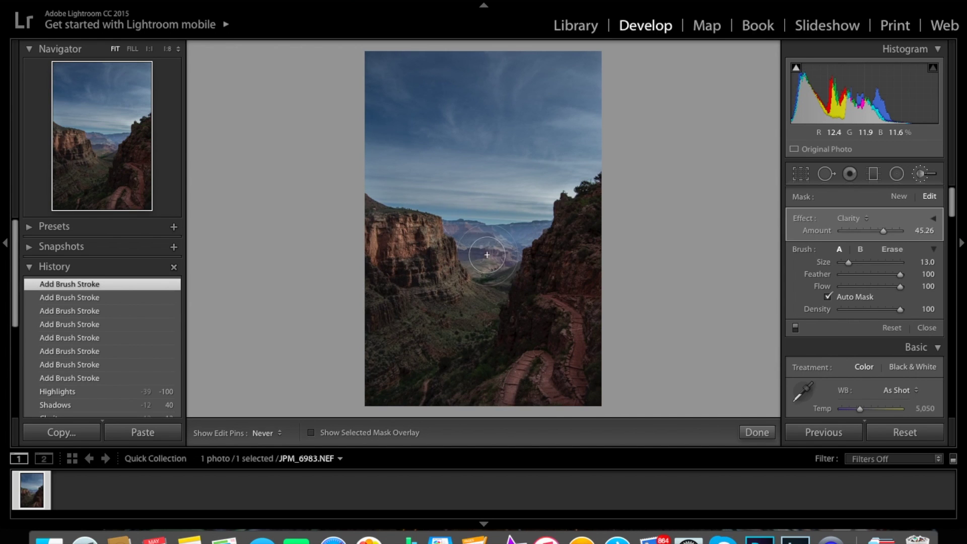
pyautogui.moveTo(508, 245); pyautogui.dragTo(520, 258)
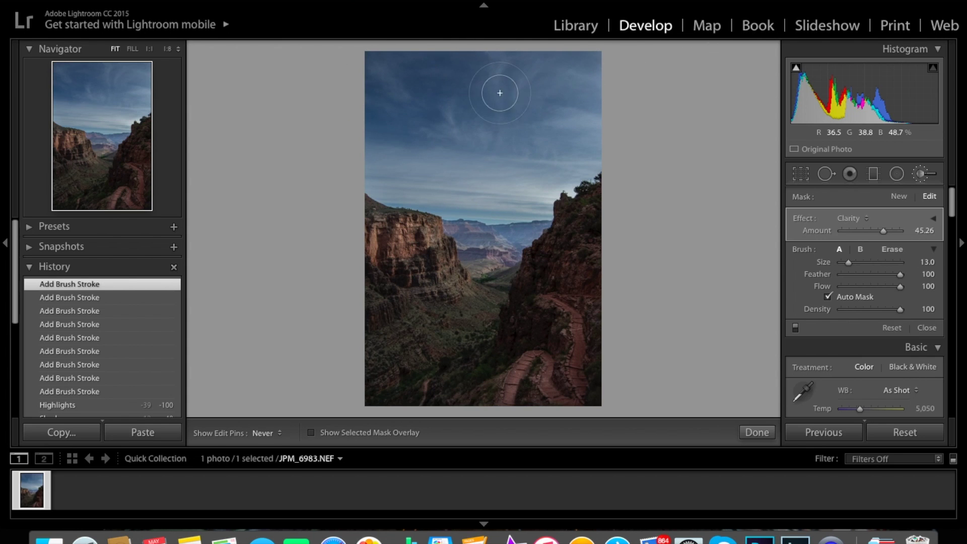
pyautogui.press('h')
pyautogui.moveTo(417, 178); pyautogui.dragTo(580, 328)
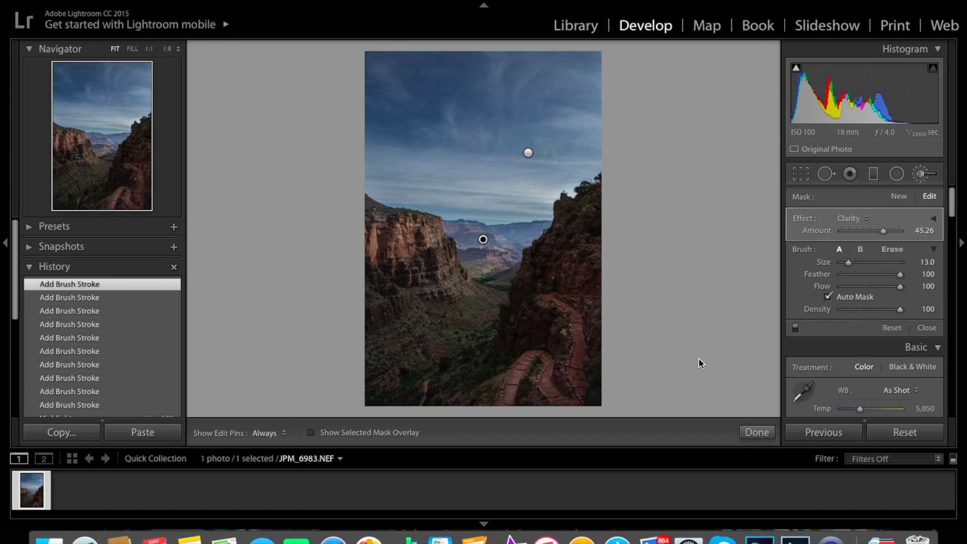
pyautogui.click(757, 432)
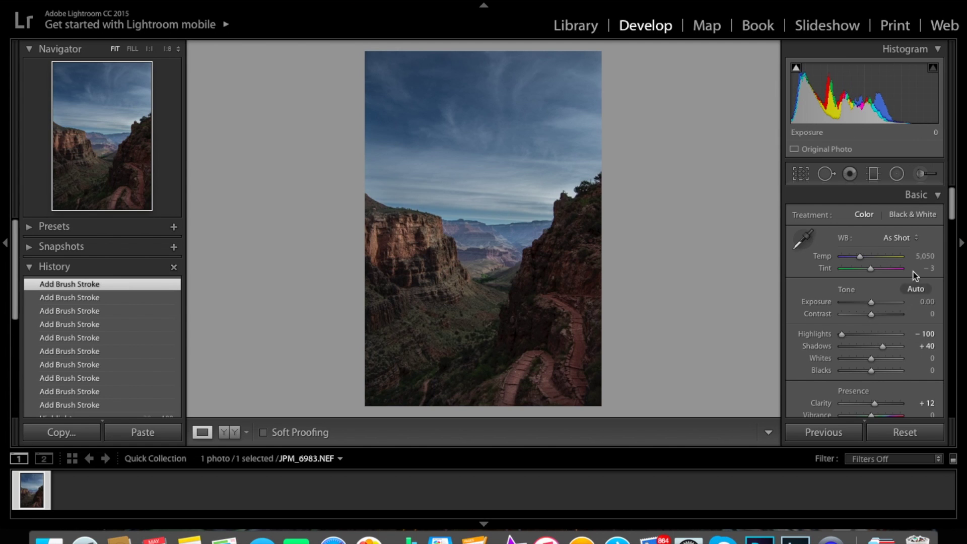
# Try several Presence Saturation values and settle on +18, then zoom in on the distant canyon
pyautogui.scroll(-5, 951, 214)
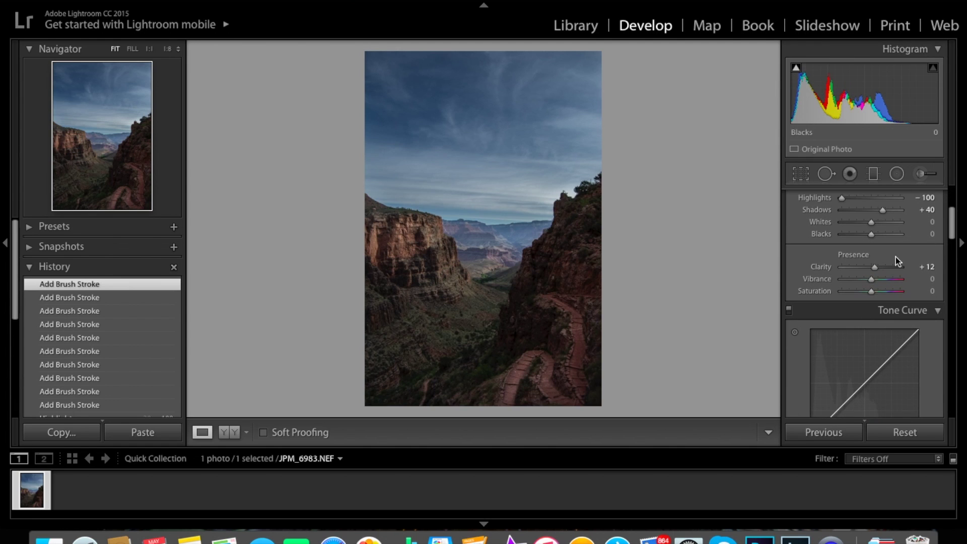
pyautogui.click(875, 291)
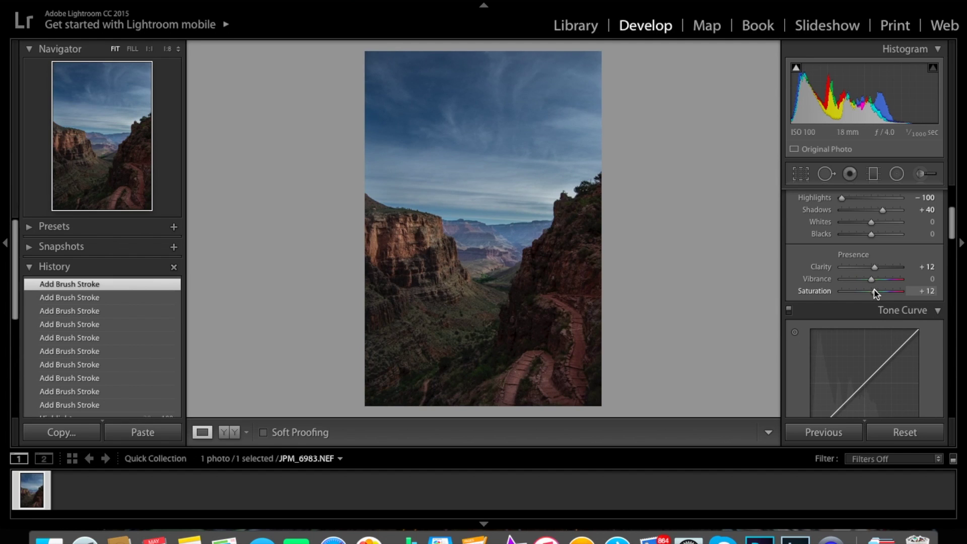
pyautogui.moveTo(875, 292); pyautogui.dragTo(877, 293)
pyautogui.moveTo(875, 292); pyautogui.dragTo(879, 296)
pyautogui.moveTo(879, 296); pyautogui.dragTo(880, 295)
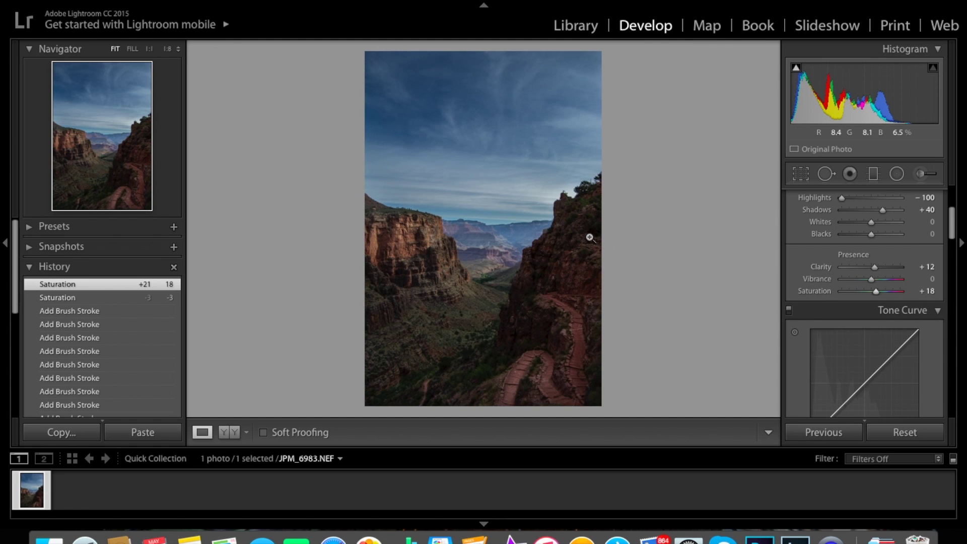
pyautogui.click(508, 236)
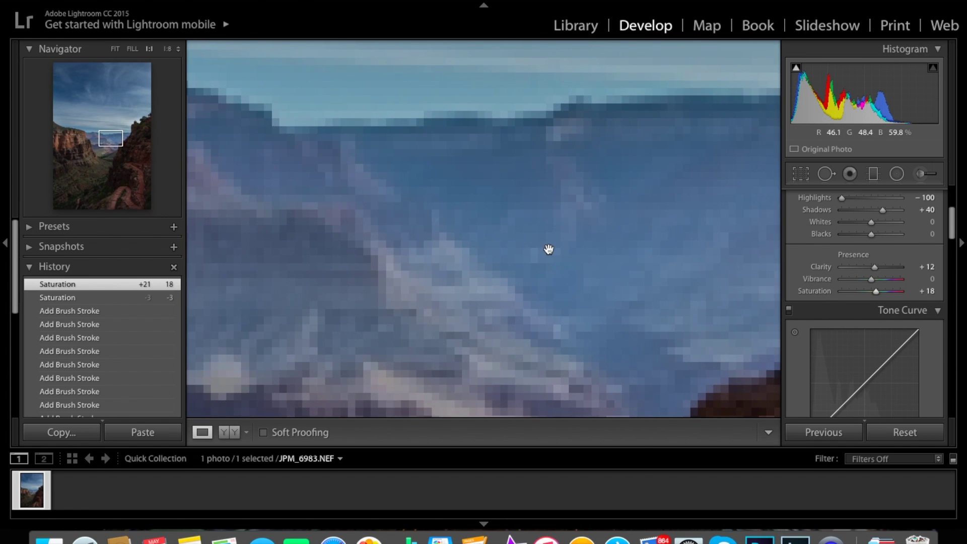
pyautogui.click(464, 204)
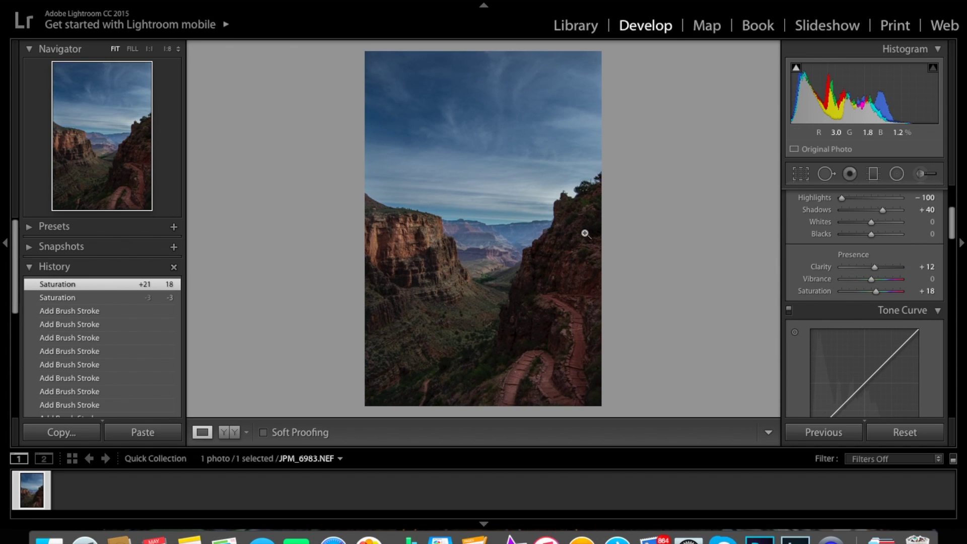
pyautogui.click(525, 234)
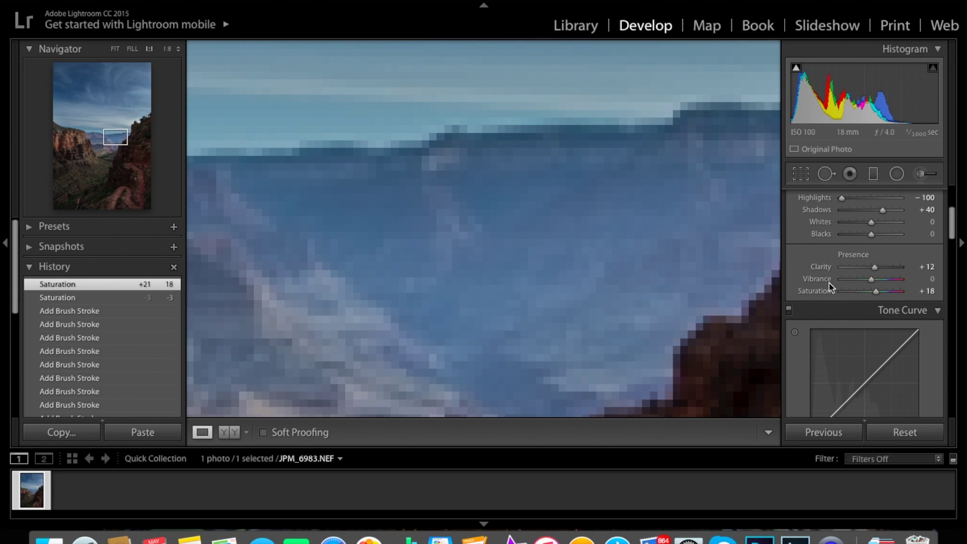
# Start a new Adjustment Brush with its effect set to Saturation -62
pyautogui.click(929, 177)
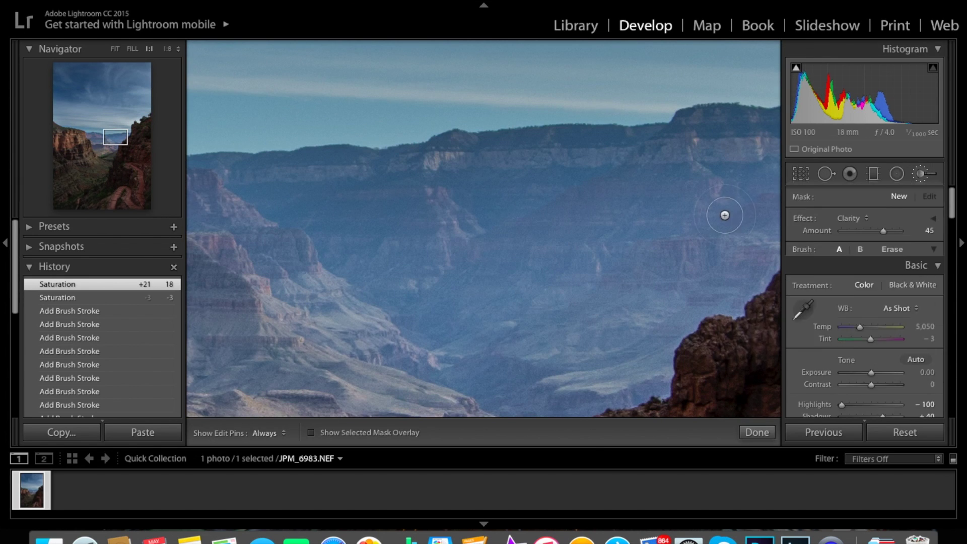
pyautogui.click(862, 218)
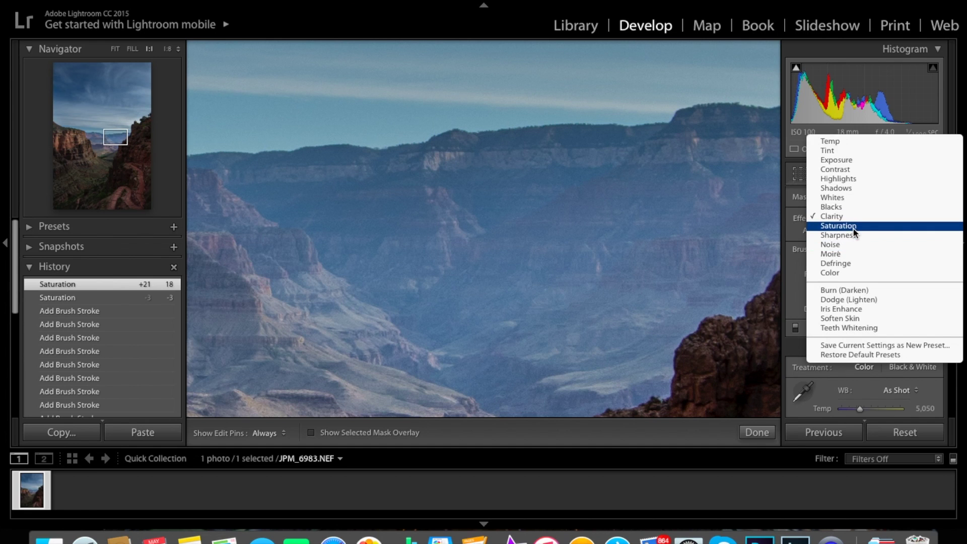
pyautogui.click(853, 227)
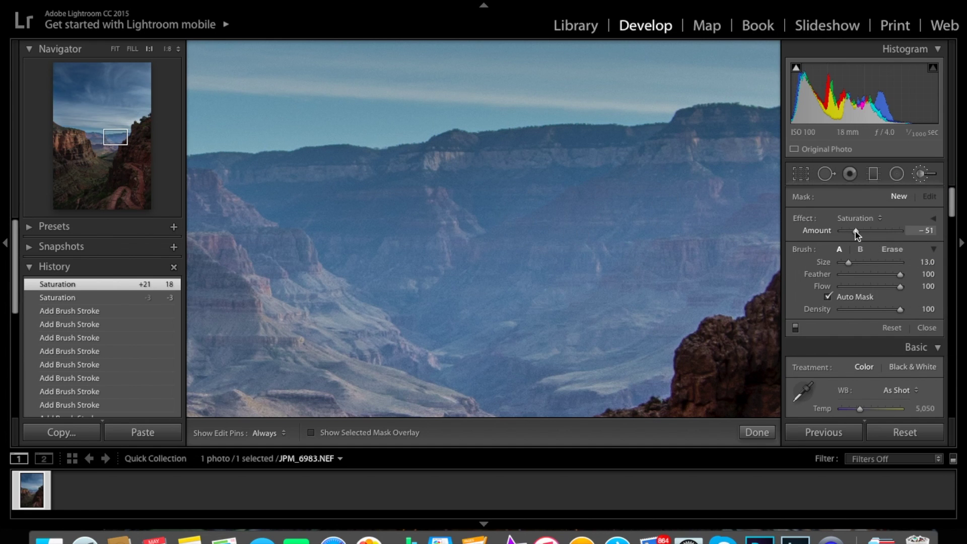
pyautogui.moveTo(855, 231); pyautogui.dragTo(853, 231)
pyautogui.press('h')
# Desaturate a band across the distant canyon, the left ridges and the hazy lower-left area
pyautogui.moveTo(375, 201)
pyautogui.mouseDown()
pyautogui.moveTo(388, 198)
pyautogui.moveTo(385, 190)
pyautogui.moveTo(590, 193)
pyautogui.moveTo(447, 161)
pyautogui.moveTo(488, 153)
pyautogui.moveTo(641, 155)
pyautogui.moveTo(667, 172)
pyautogui.moveTo(371, 222)
pyautogui.moveTo(613, 262)
pyautogui.moveTo(659, 248)
pyautogui.moveTo(518, 235)
pyautogui.mouseUp()
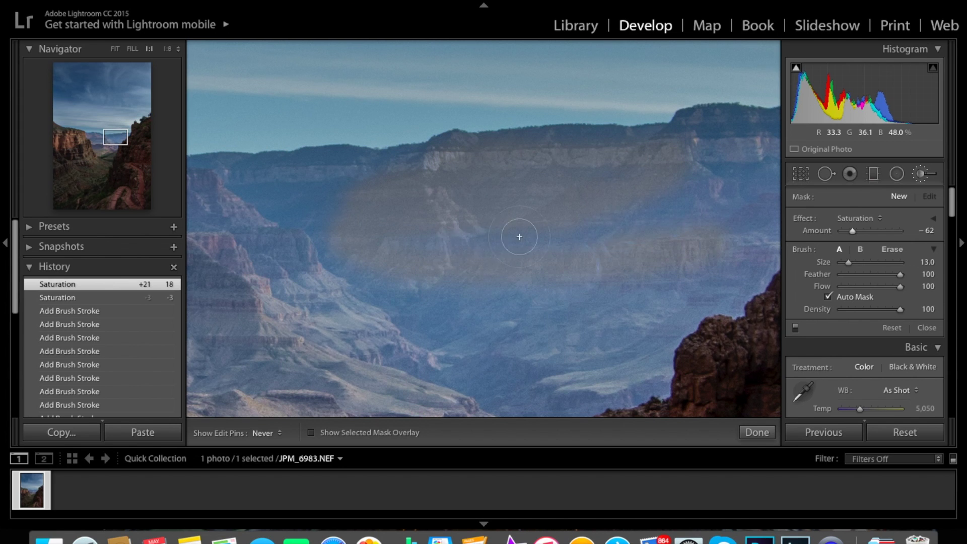
pyautogui.press('h')
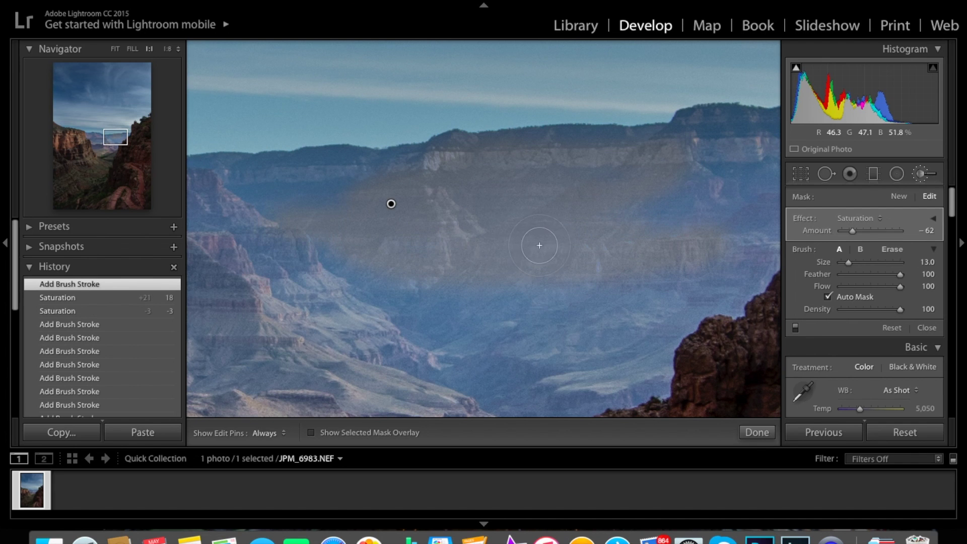
pyautogui.scroll(4, 675, 247)
pyautogui.press('h')
pyautogui.press('super+minus')
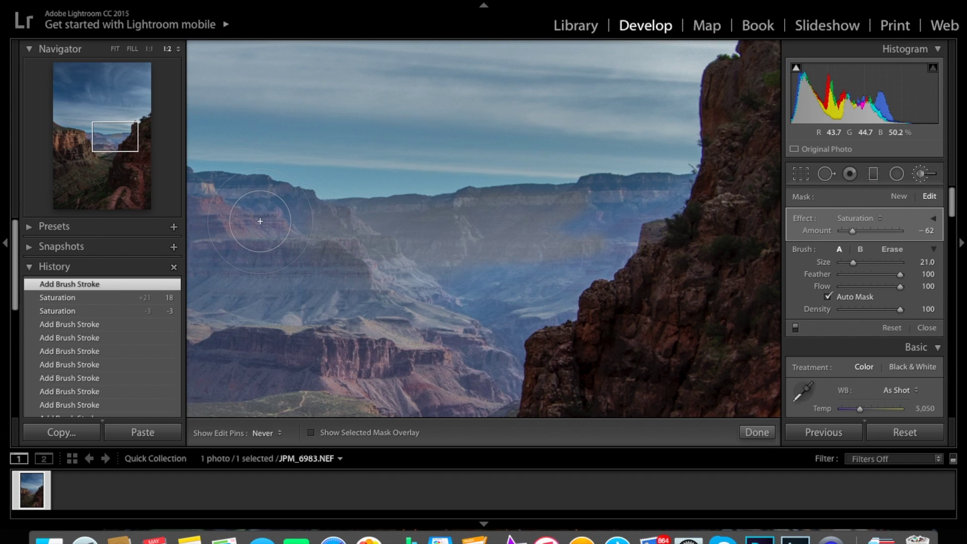
pyautogui.moveTo(222, 208)
pyautogui.mouseDown()
pyautogui.moveTo(210, 241)
pyautogui.moveTo(290, 266)
pyautogui.moveTo(382, 268)
pyautogui.moveTo(426, 281)
pyautogui.moveTo(331, 294)
pyautogui.moveTo(300, 310)
pyautogui.moveTo(373, 313)
pyautogui.moveTo(512, 301)
pyautogui.moveTo(522, 292)
pyautogui.moveTo(435, 288)
pyautogui.moveTo(547, 266)
pyautogui.moveTo(602, 211)
pyautogui.moveTo(650, 206)
pyautogui.mouseUp()
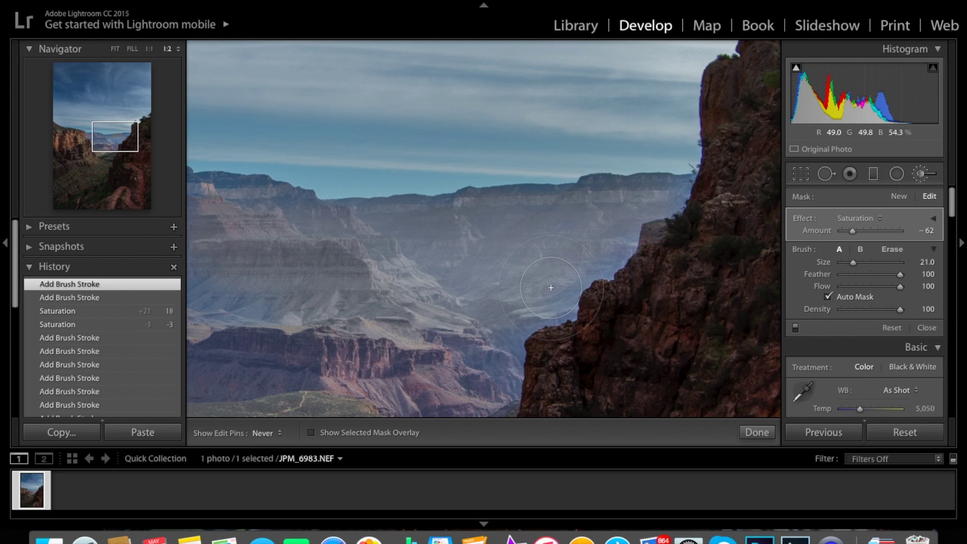
pyautogui.moveTo(502, 319)
pyautogui.mouseDown()
pyautogui.moveTo(494, 355)
pyautogui.moveTo(393, 348)
pyautogui.mouseUp()
pyautogui.press('h')
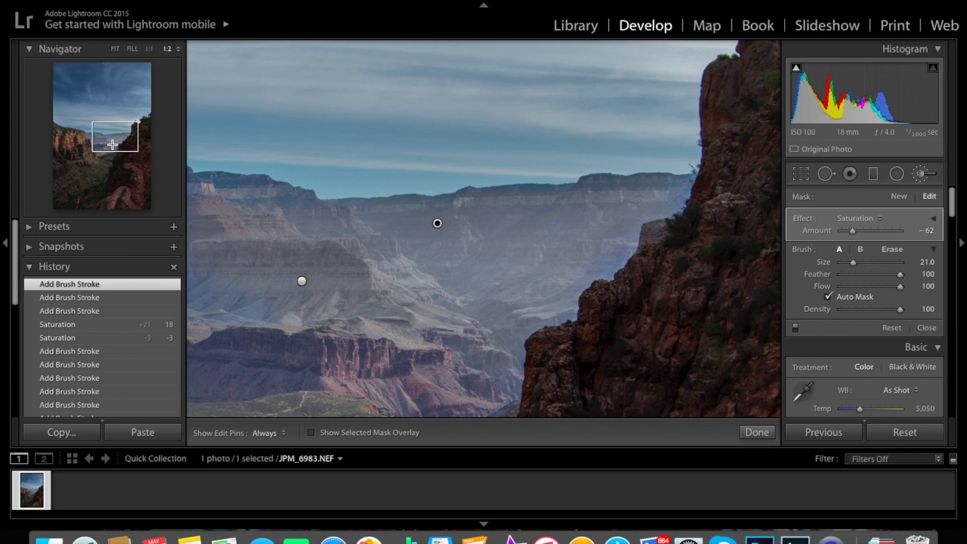
# Extend the desaturation to the ridge right of centre and the upper-left distant ridges
pyautogui.moveTo(112, 145); pyautogui.dragTo(101, 143)
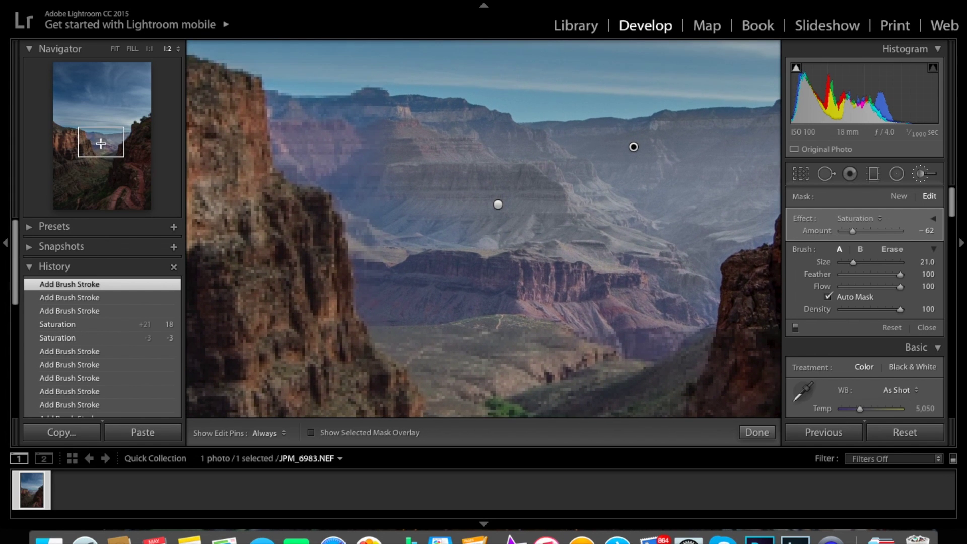
pyautogui.press('h')
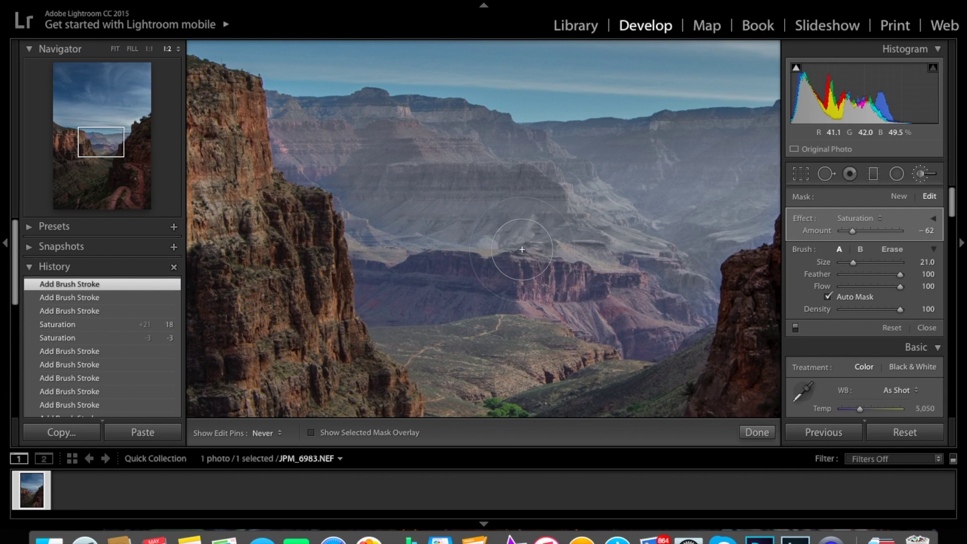
pyautogui.moveTo(591, 250)
pyautogui.mouseDown()
pyautogui.moveTo(642, 241)
pyautogui.moveTo(660, 211)
pyautogui.mouseUp()
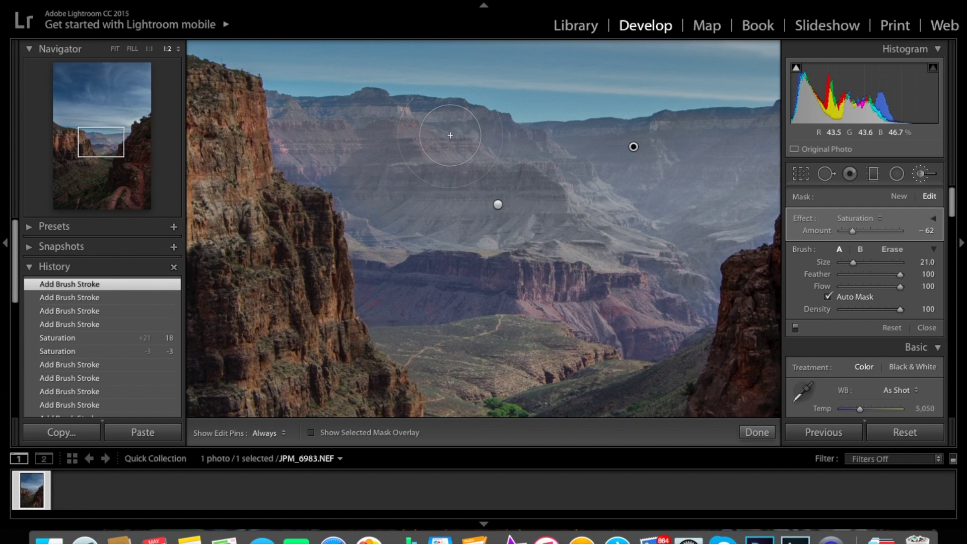
pyautogui.moveTo(405, 117)
pyautogui.mouseDown()
pyautogui.moveTo(328, 131)
pyautogui.moveTo(267, 124)
pyautogui.mouseUp()
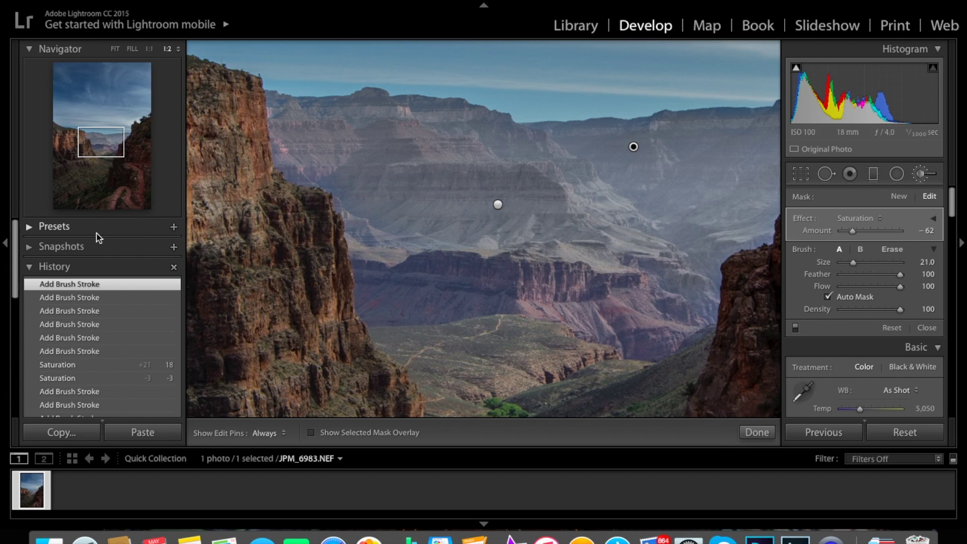
# Finish the saturation brush and start a new one with Clarity set to 62
pyautogui.click(757, 432)
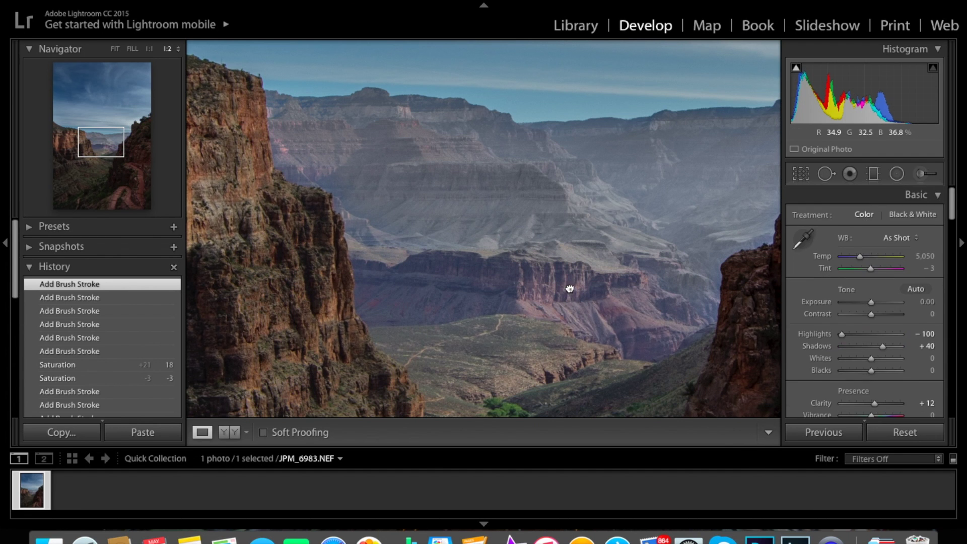
pyautogui.click(569, 288)
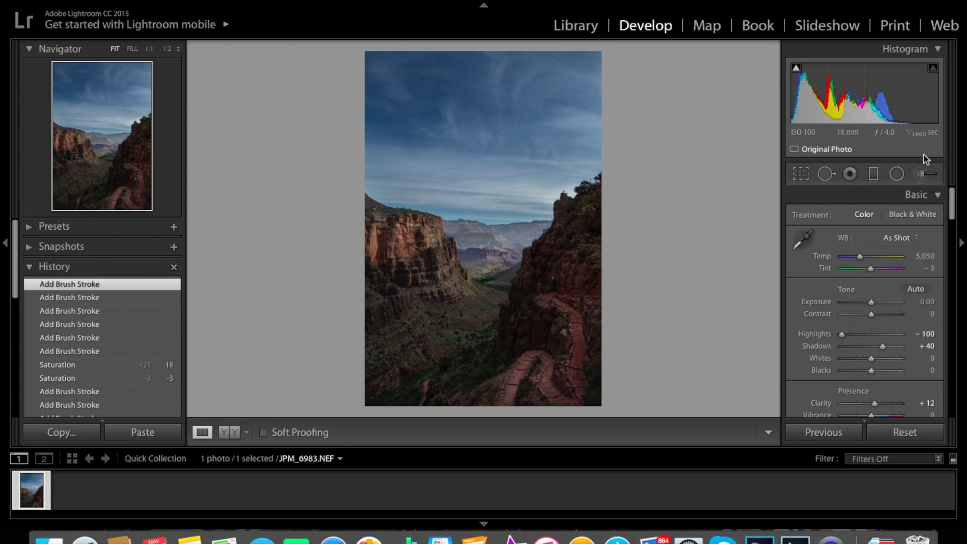
pyautogui.click(921, 174)
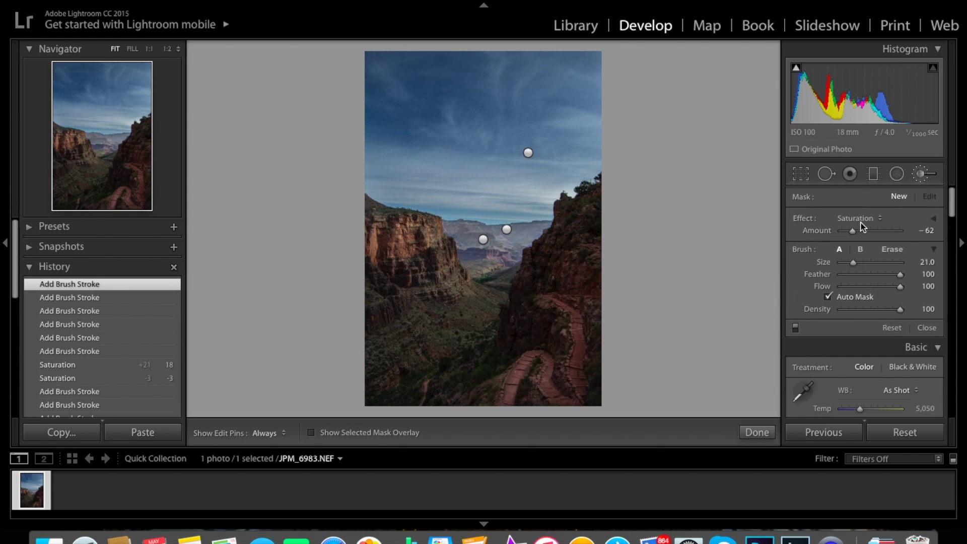
pyautogui.click(860, 222)
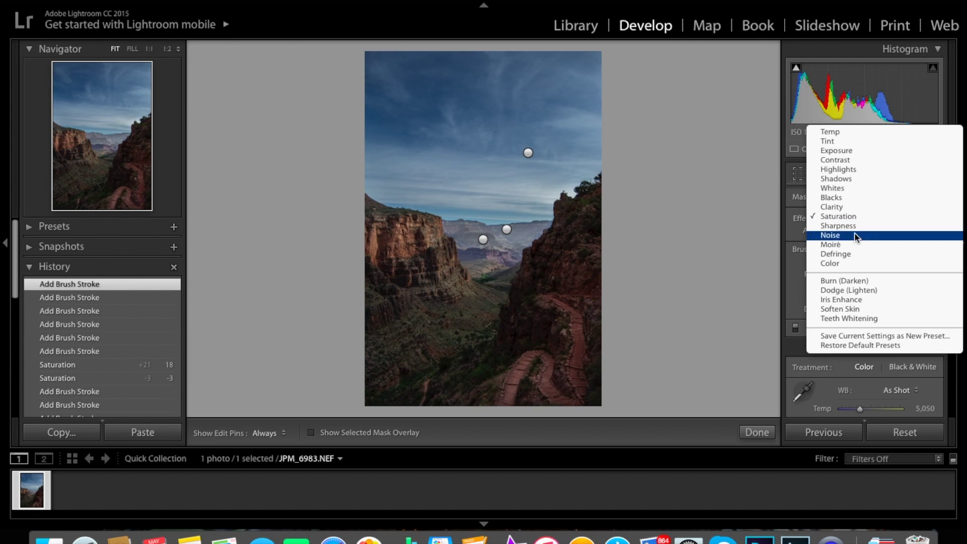
pyautogui.click(871, 207)
pyautogui.moveTo(894, 232); pyautogui.dragTo(890, 231)
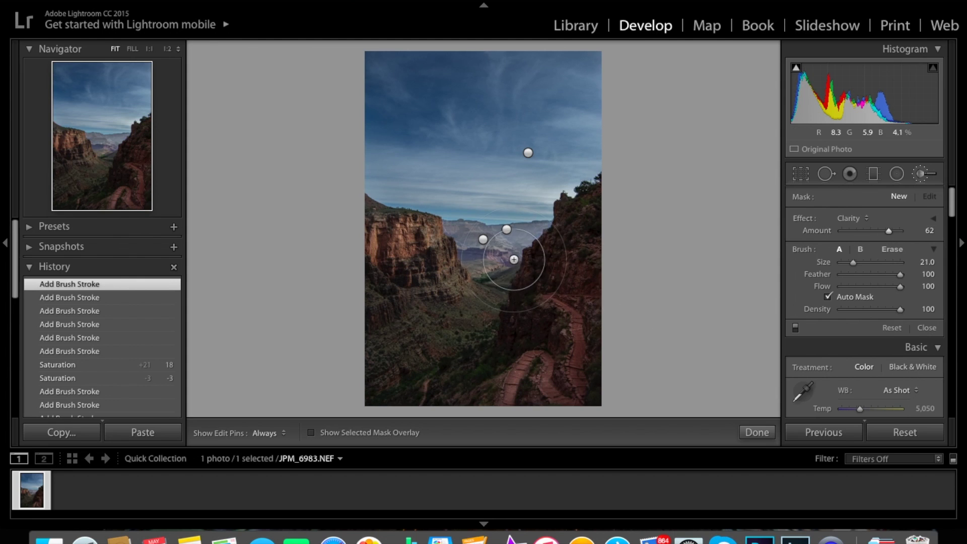
# Paint a Clarity 62 stroke over the distant canyon below the horizon
pyautogui.scroll(-8, 497, 246)
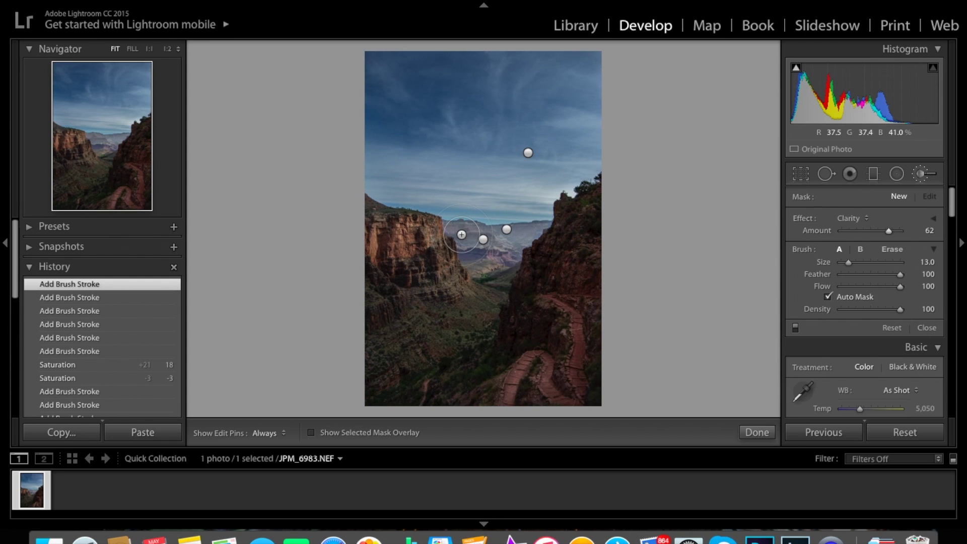
pyautogui.press('h')
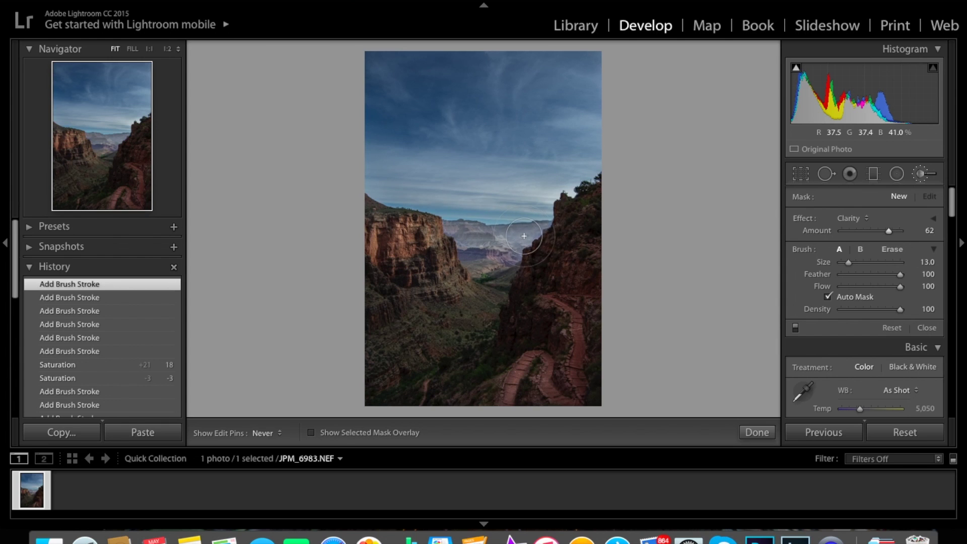
pyautogui.moveTo(524, 236)
pyautogui.mouseDown()
pyautogui.moveTo(534, 243)
pyautogui.moveTo(499, 259)
pyautogui.moveTo(473, 243)
pyautogui.mouseUp()
# Switch the brush effect to Shadows and paint a stroke over the distant canyon ridges
pyautogui.press('h')
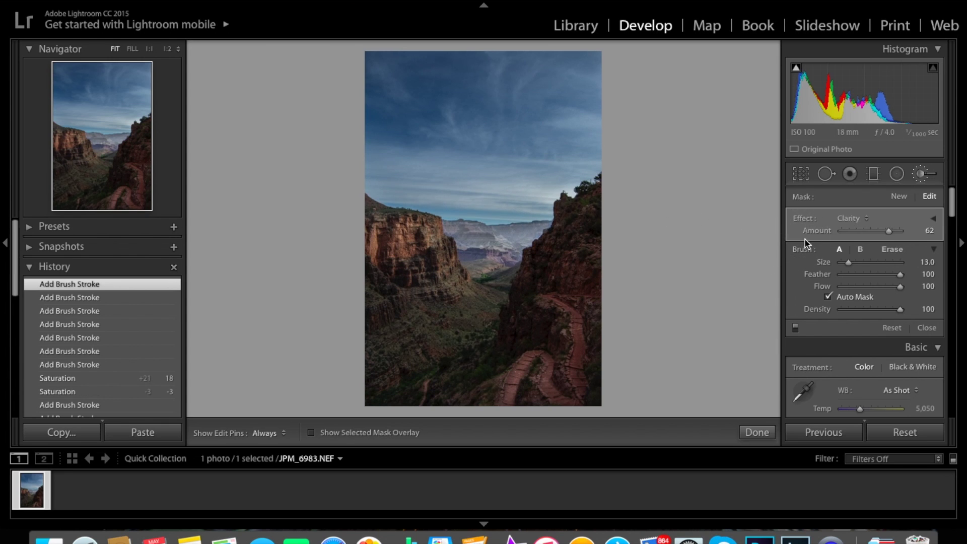
pyautogui.click(851, 218)
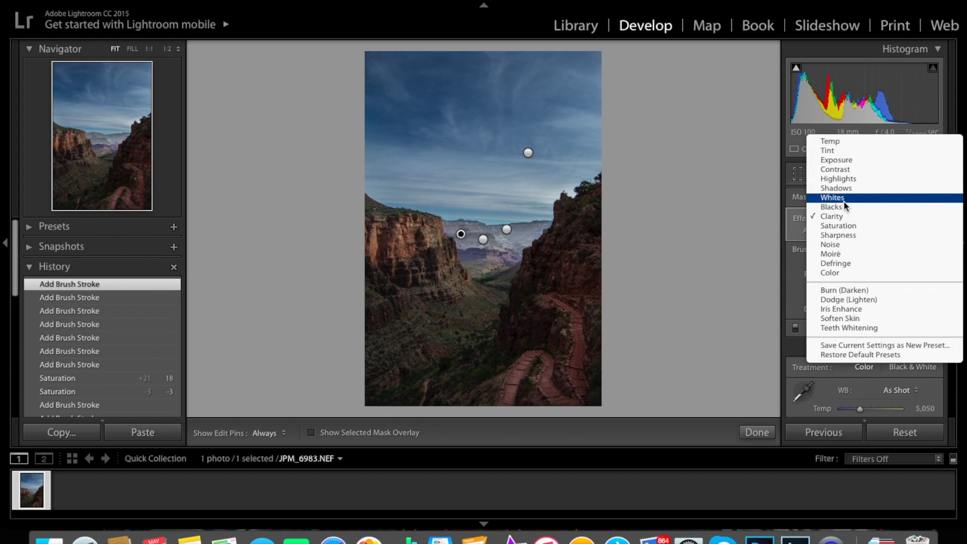
pyautogui.click(840, 188)
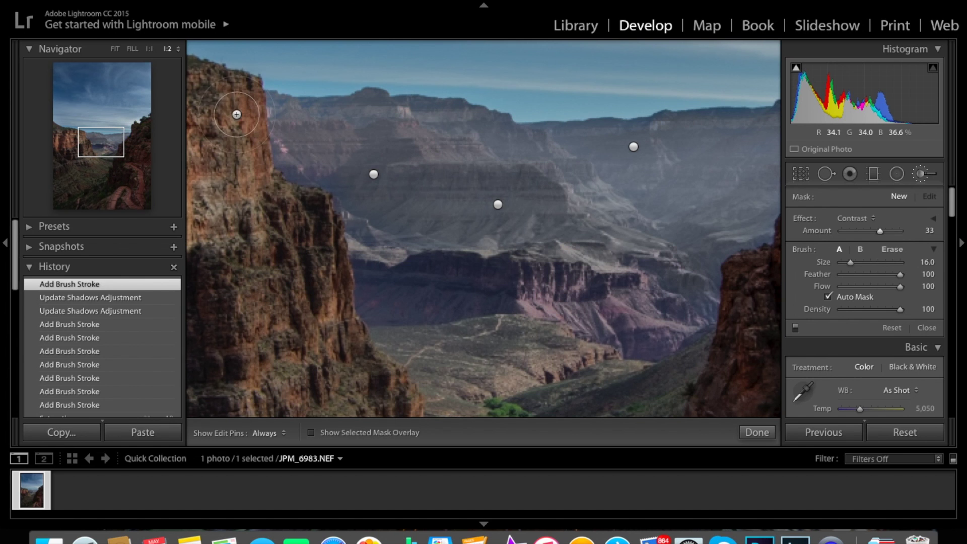
pyautogui.press('h')
pyautogui.moveTo(341, 132)
pyautogui.mouseDown()
pyautogui.moveTo(444, 139)
pyautogui.moveTo(532, 186)
pyautogui.moveTo(630, 174)
pyautogui.mouseUp()
pyautogui.press('h')
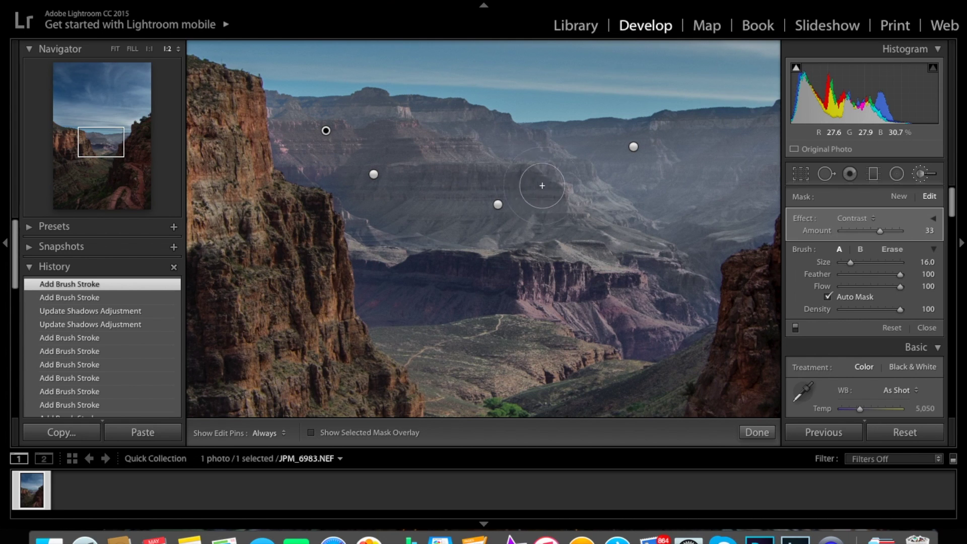
# Brush more over the distant ridges, middle-distance layers and lower ledge, then close the brush
pyautogui.press('h')
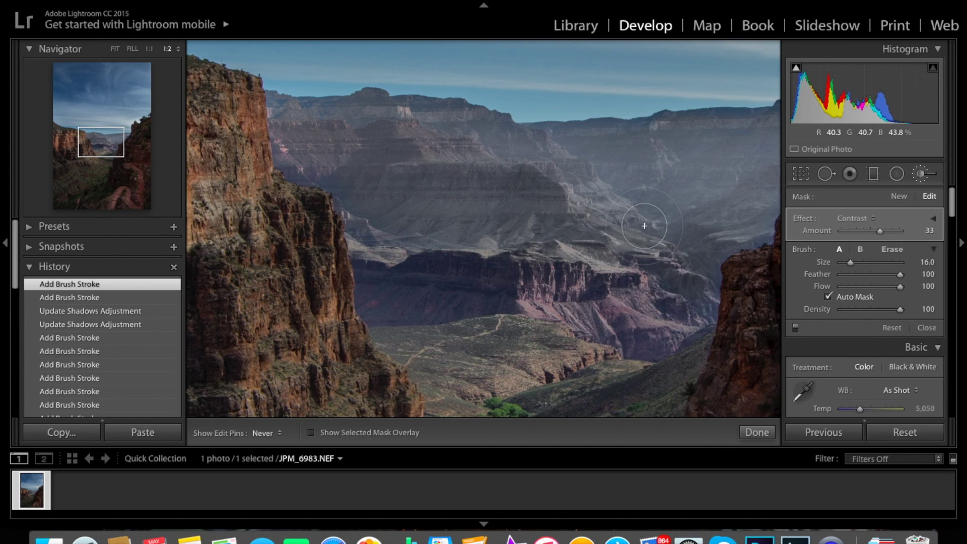
pyautogui.press('h')
pyautogui.moveTo(689, 273); pyautogui.dragTo(701, 262)
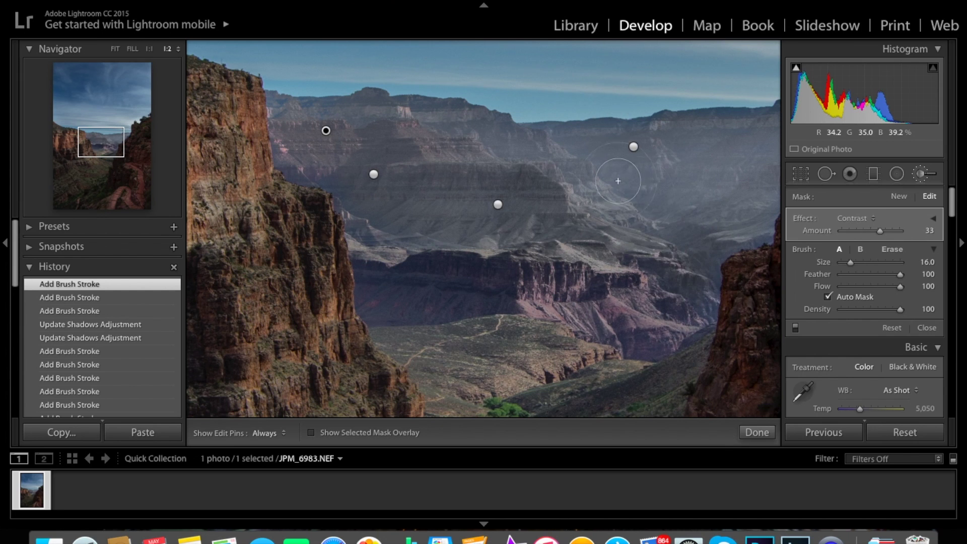
pyautogui.press('h')
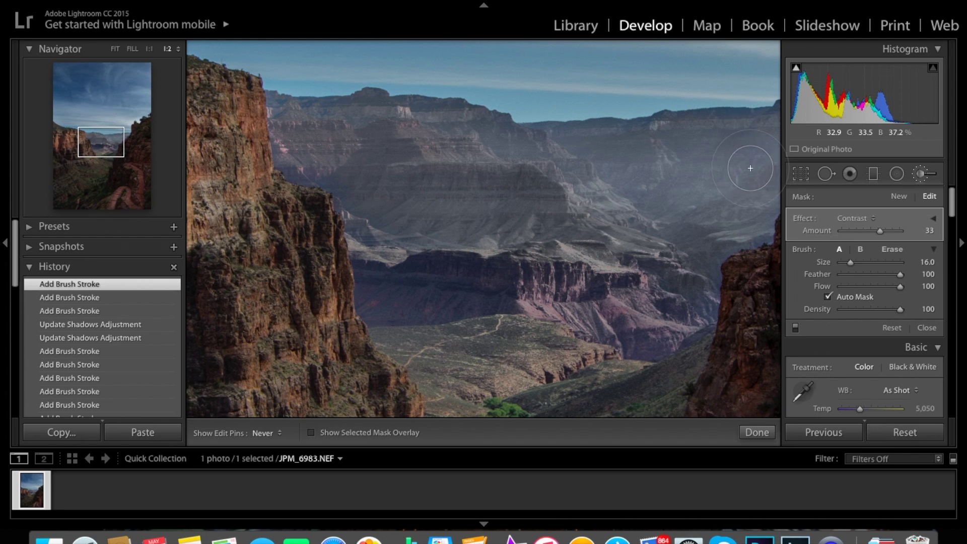
pyautogui.moveTo(637, 169)
pyautogui.mouseDown()
pyautogui.moveTo(641, 229)
pyautogui.moveTo(610, 213)
pyautogui.mouseUp()
pyautogui.press('h')
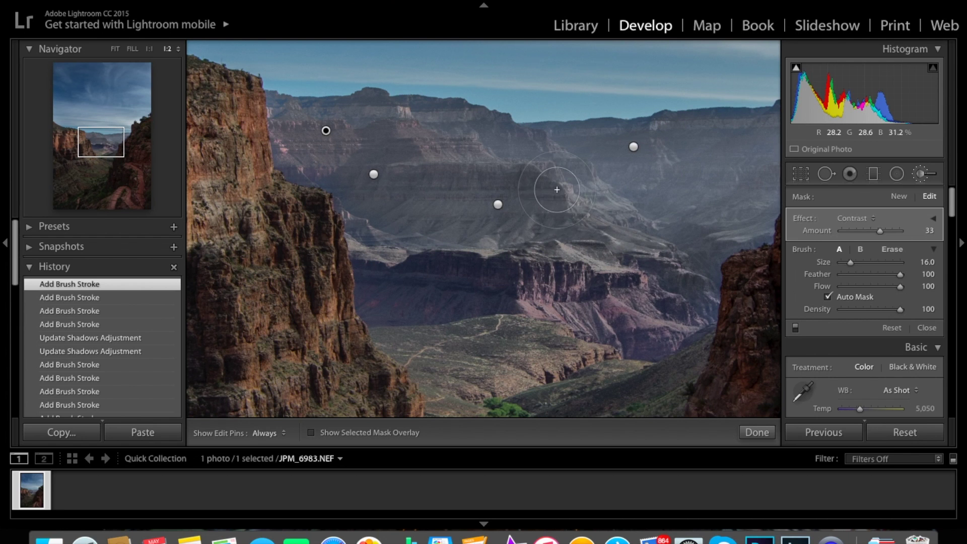
pyautogui.press('h')
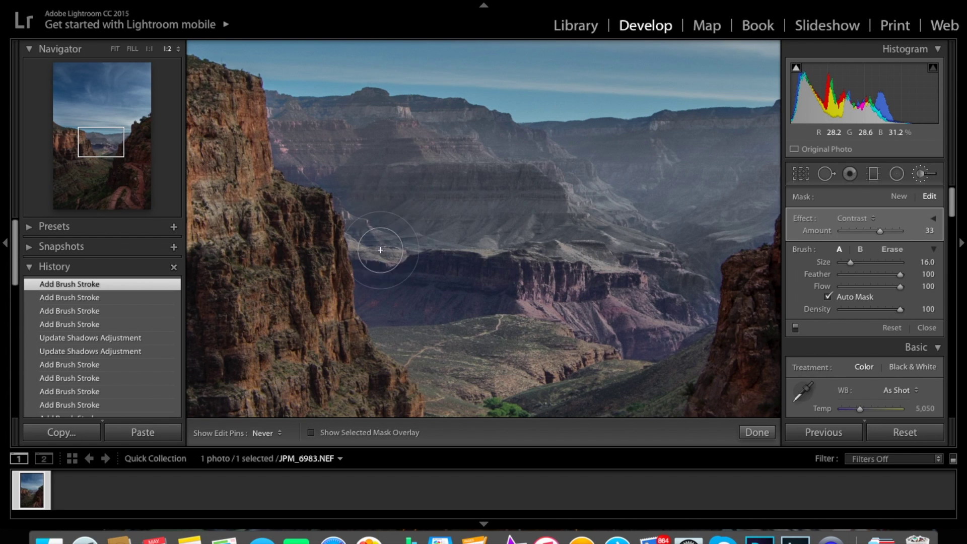
pyautogui.click(631, 290)
pyautogui.press('h')
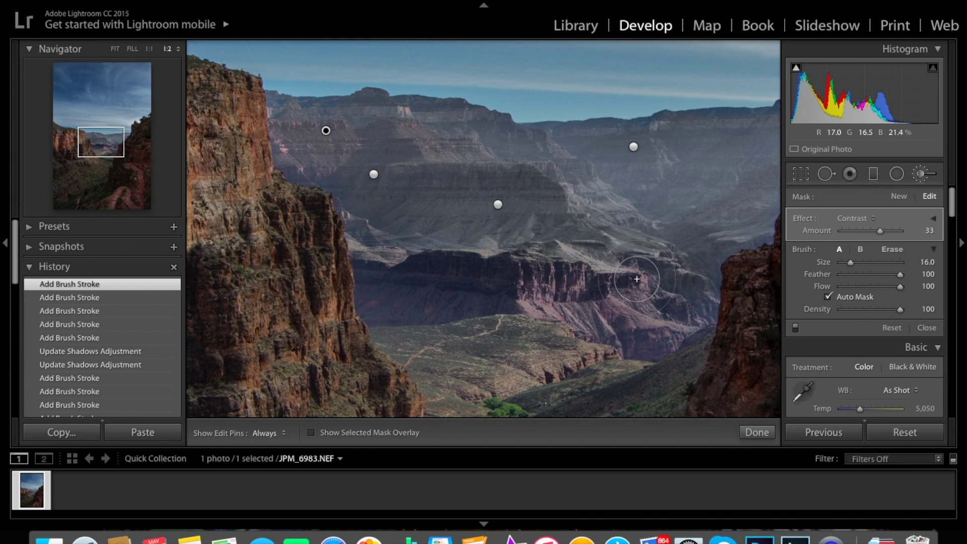
pyautogui.press('k')
pyautogui.press('z')
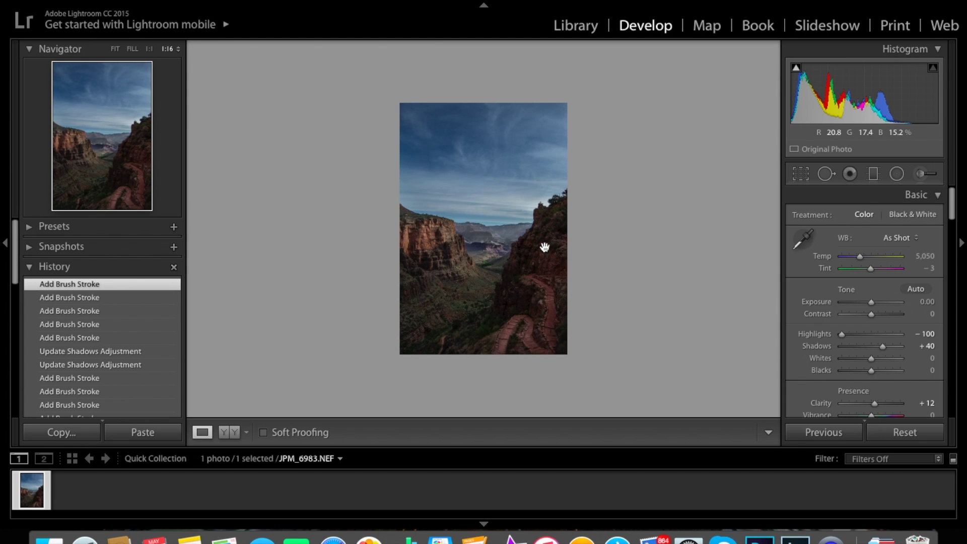
# Inspect the central canyon and right cliff up close, then fit the photo and scroll to Lens Corrections
pyautogui.click(488, 264)
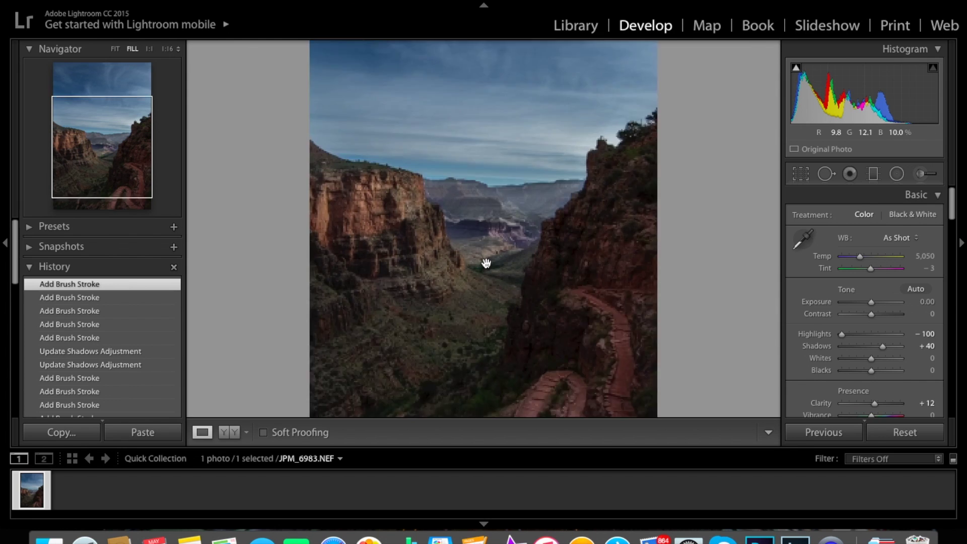
pyautogui.click(466, 239)
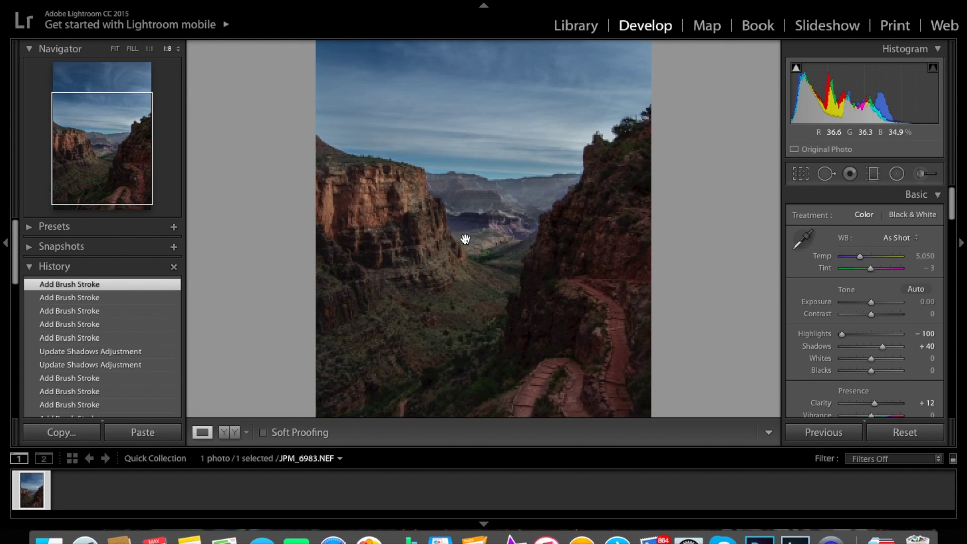
pyautogui.click(465, 238)
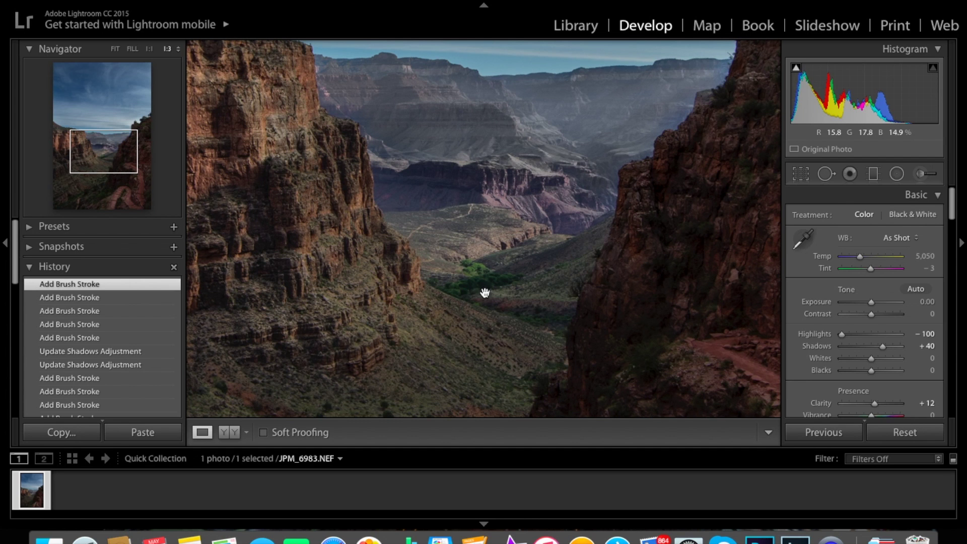
pyautogui.press('super+minus')
pyautogui.press('super+minus')
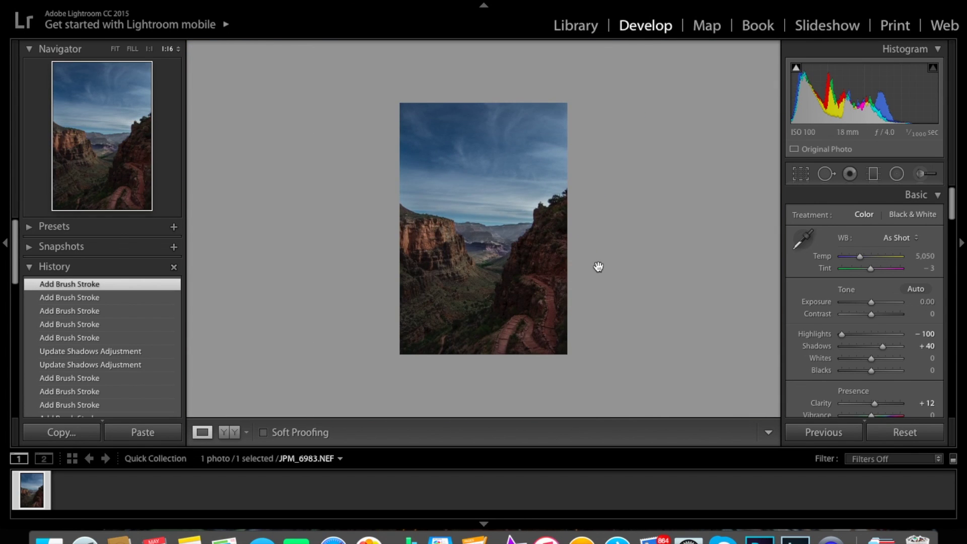
pyautogui.click(565, 258)
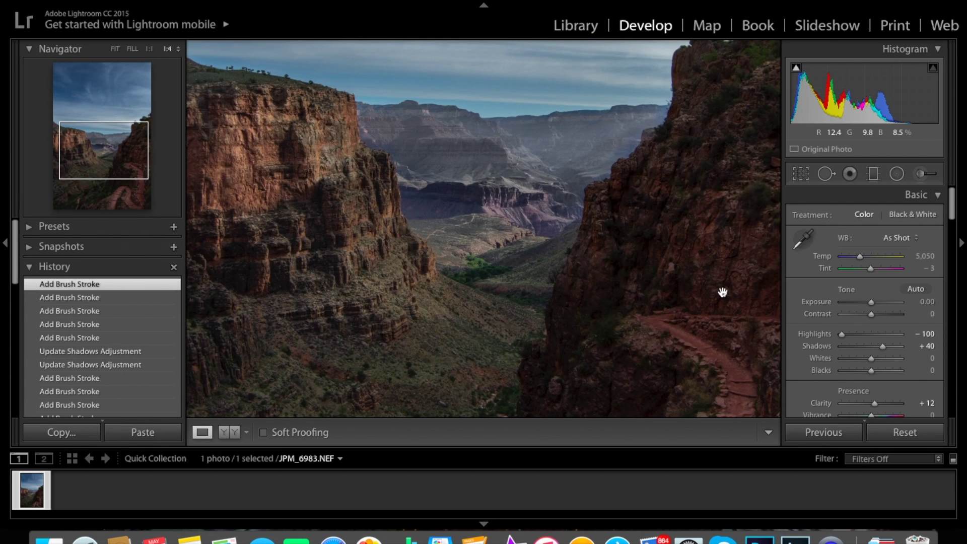
pyautogui.press('super+minus')
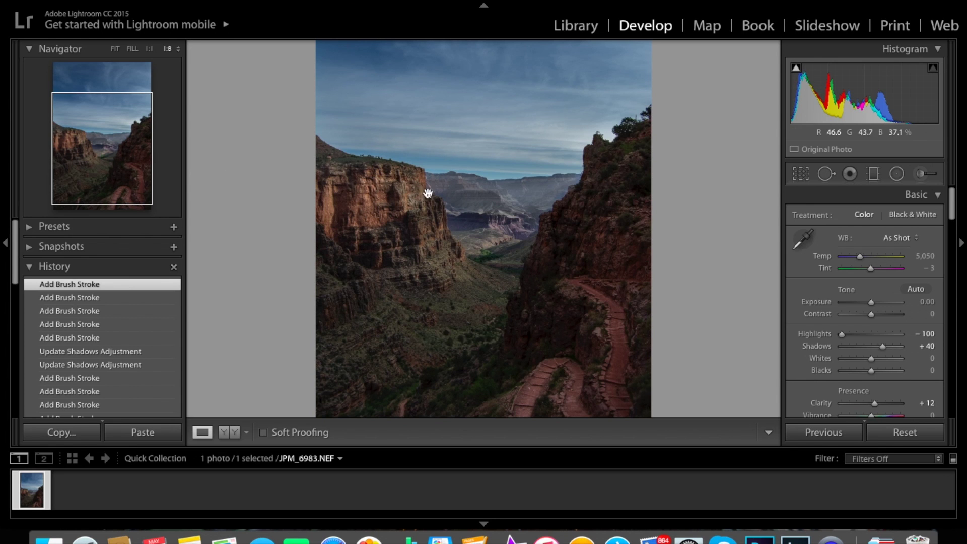
pyautogui.click(456, 193)
pyautogui.scroll(-10, 945, 330)
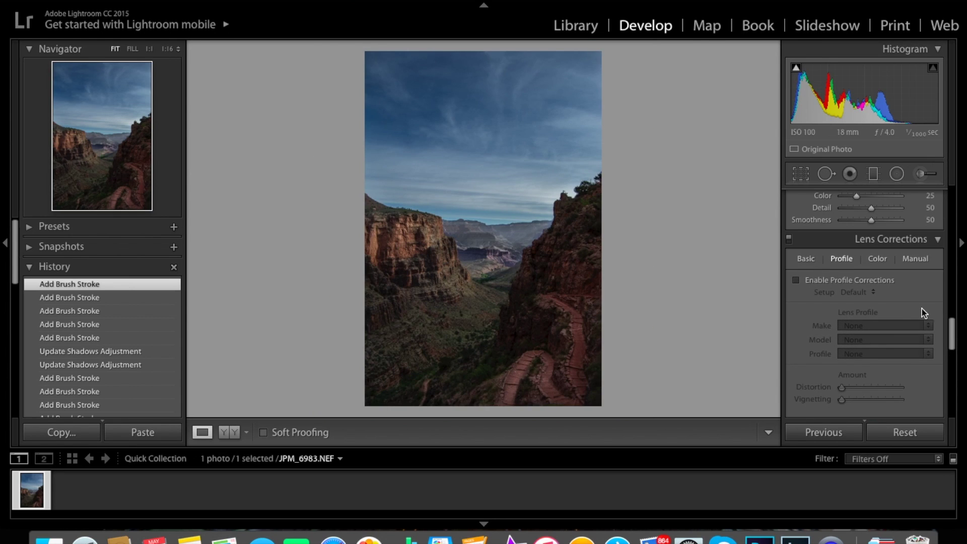
# Enable the Nikon lens profile correction, toggling it off and on to compare the result
pyautogui.click(796, 280)
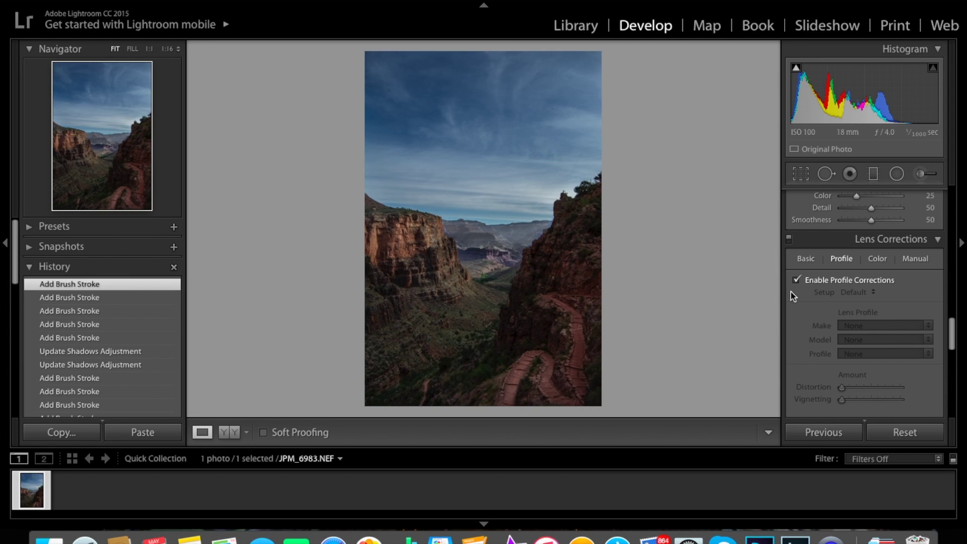
pyautogui.click(827, 283)
pyautogui.click(827, 284)
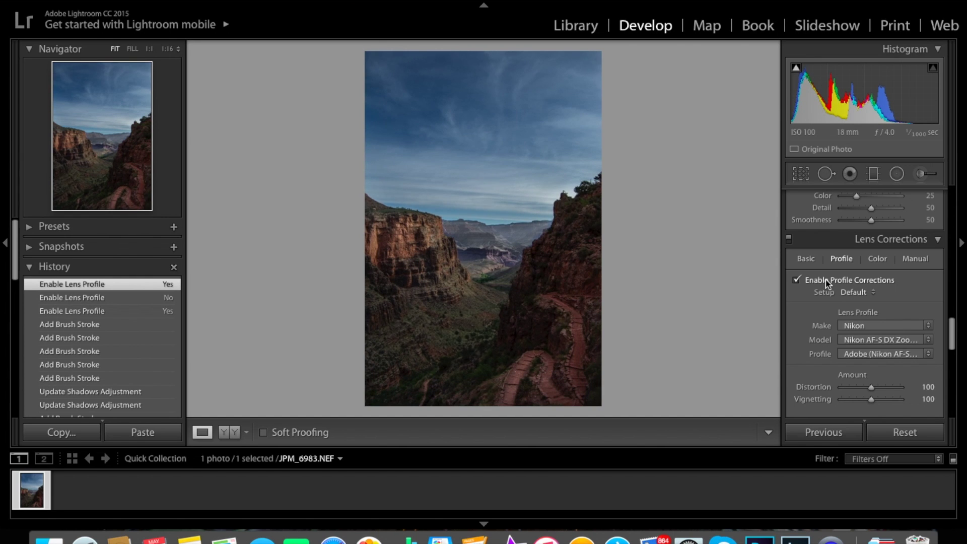
pyautogui.click(827, 283)
pyautogui.click(827, 284)
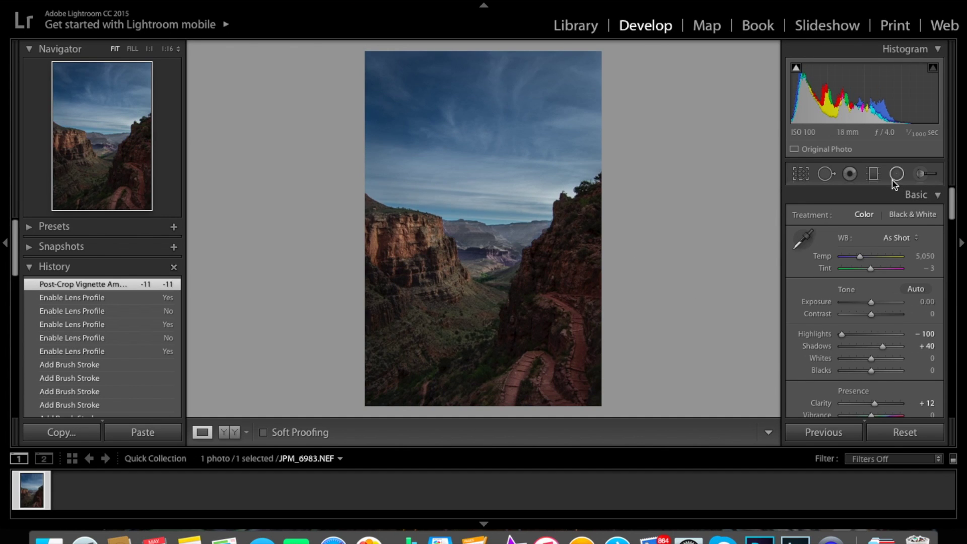
# Pull a graduated filter down over the sky and reset its contrast to zero
pyautogui.click(873, 174)
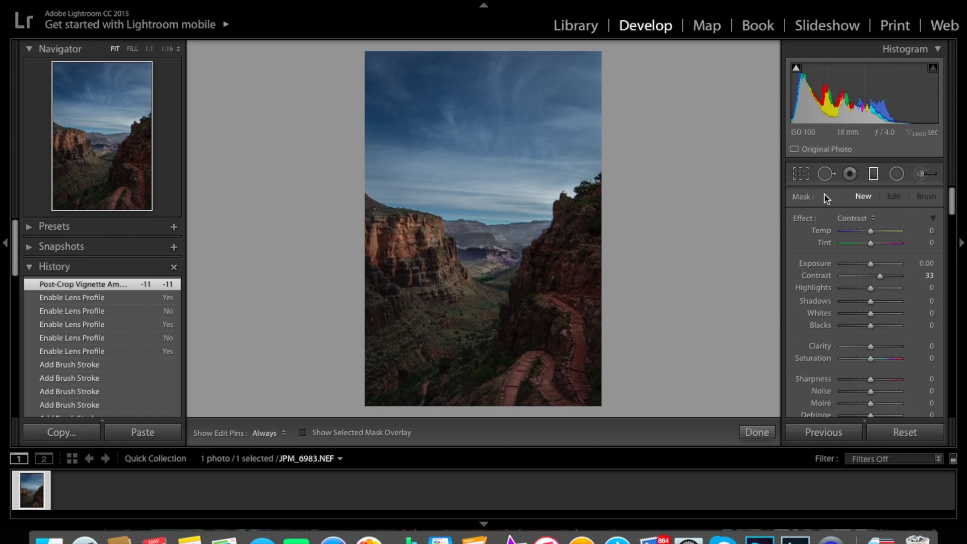
pyautogui.moveTo(480, 169); pyautogui.dragTo(482, 208)
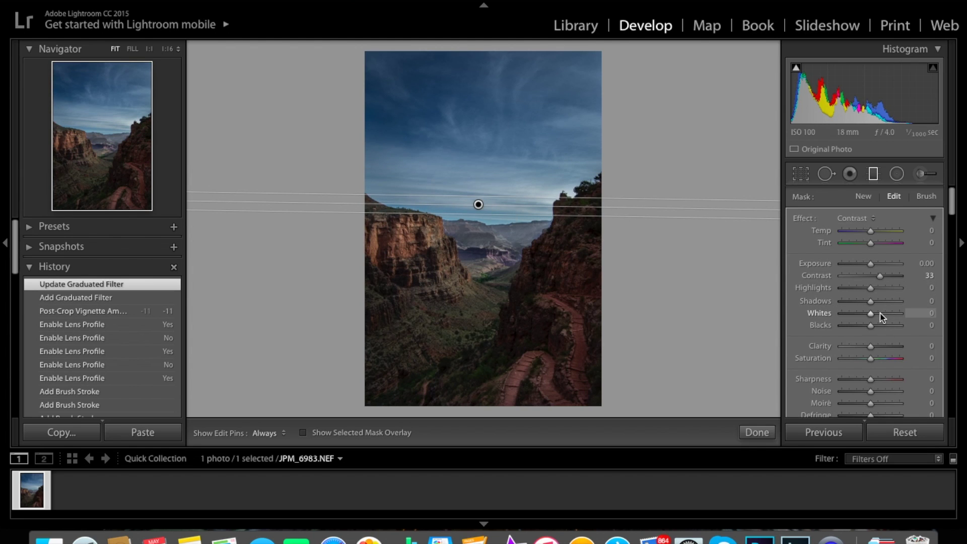
pyautogui.doubleClick(816, 278)
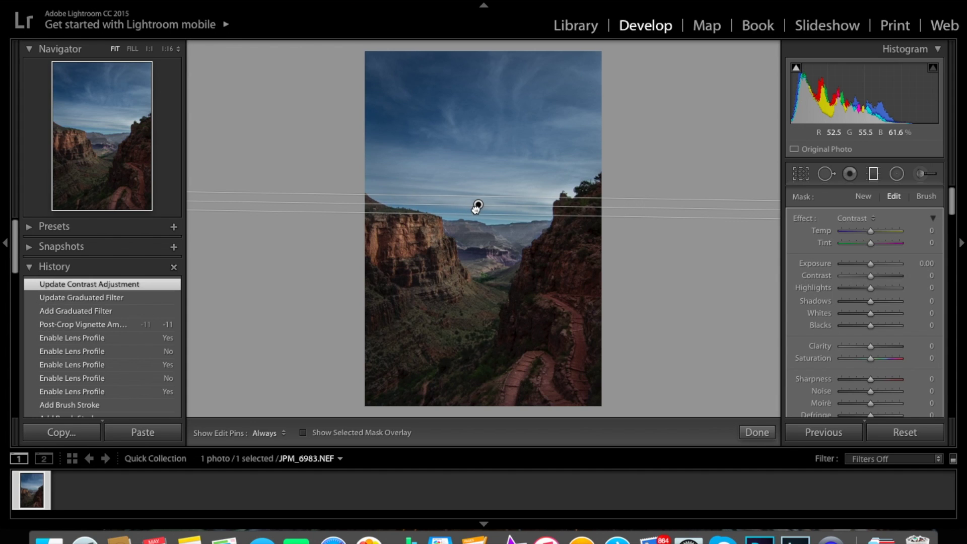
# Shift the gradient lower toward the canyon rim and widen its transition upward into the sky
pyautogui.moveTo(477, 209); pyautogui.dragTo(487, 223)
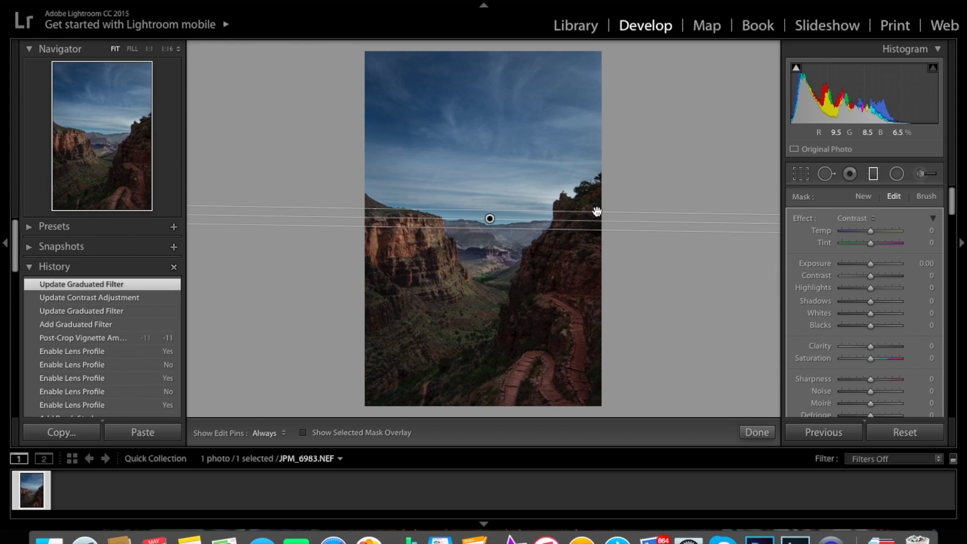
pyautogui.moveTo(598, 211); pyautogui.dragTo(590, 207)
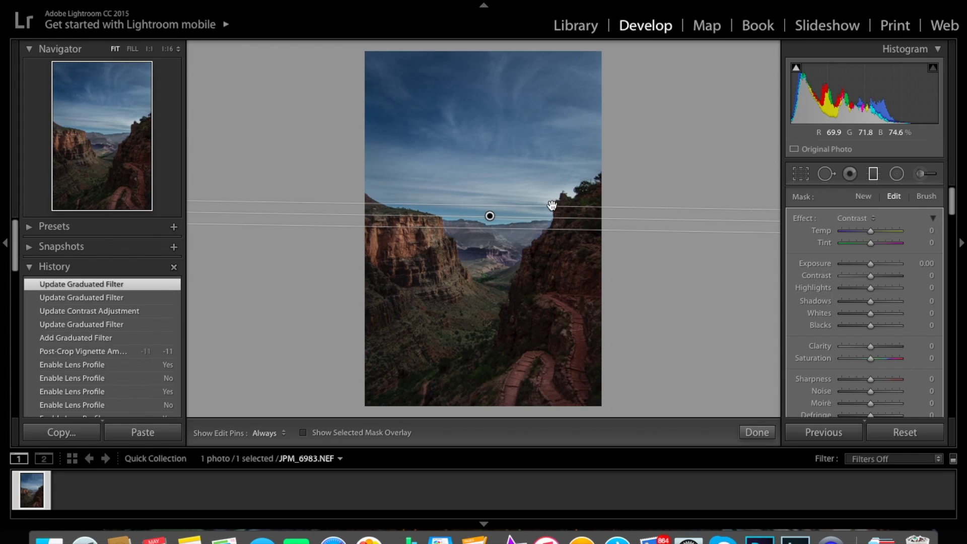
pyautogui.moveTo(557, 206); pyautogui.dragTo(565, 177)
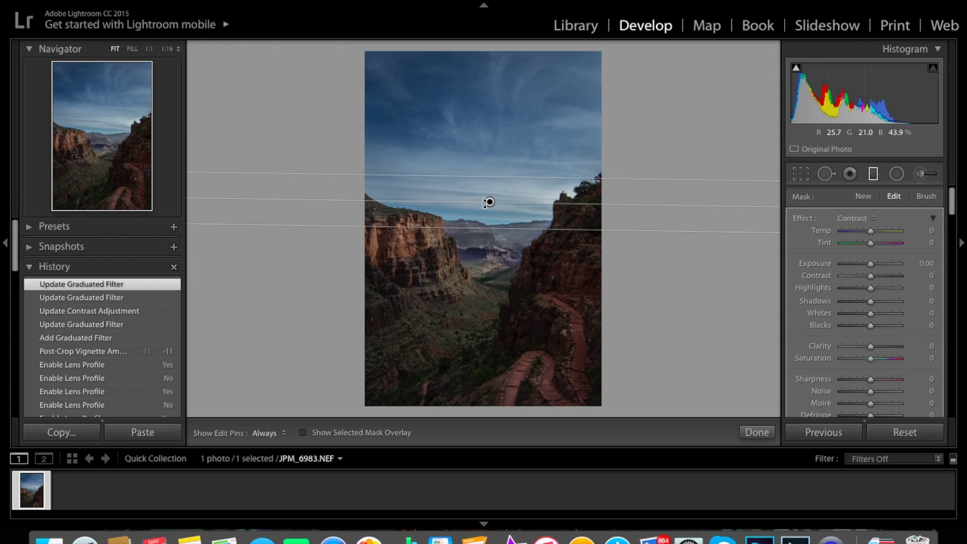
pyautogui.click(488, 202)
pyautogui.moveTo(489, 213); pyautogui.dragTo(492, 217)
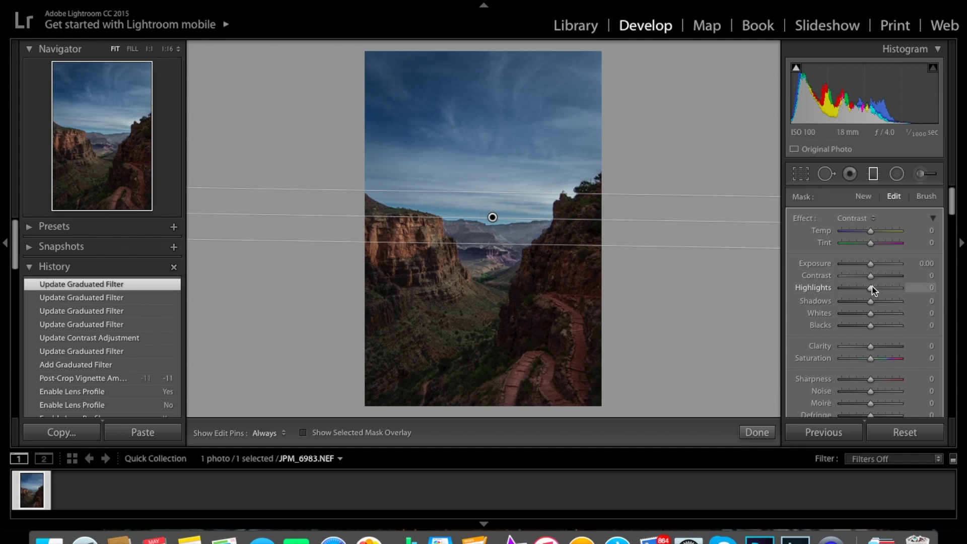
# Lower the filter's exposure slightly, raise Highlights to 17 and push Clarity to 100
pyautogui.moveTo(863, 262); pyautogui.dragTo(871, 264)
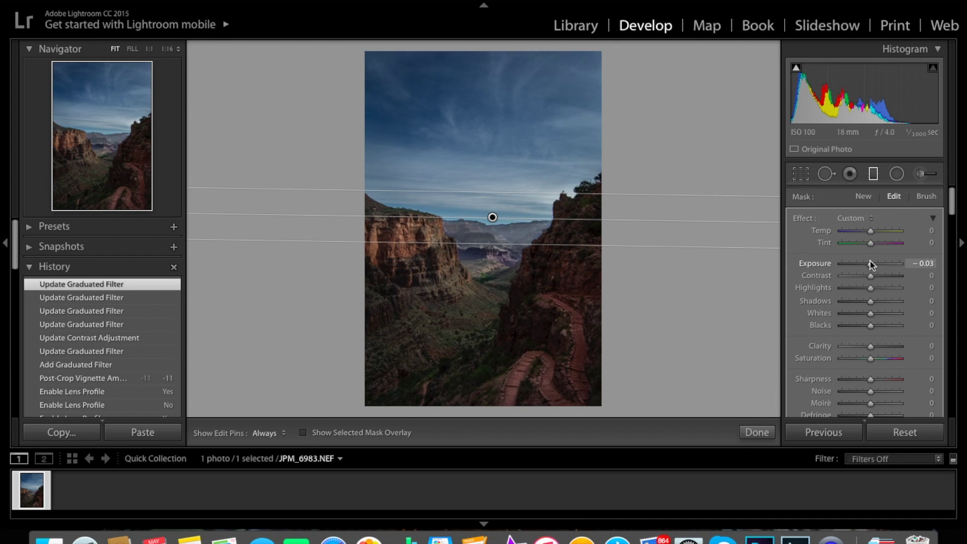
pyautogui.click(871, 288)
pyautogui.moveTo(871, 289); pyautogui.dragTo(877, 291)
pyautogui.moveTo(880, 347); pyautogui.dragTo(882, 347)
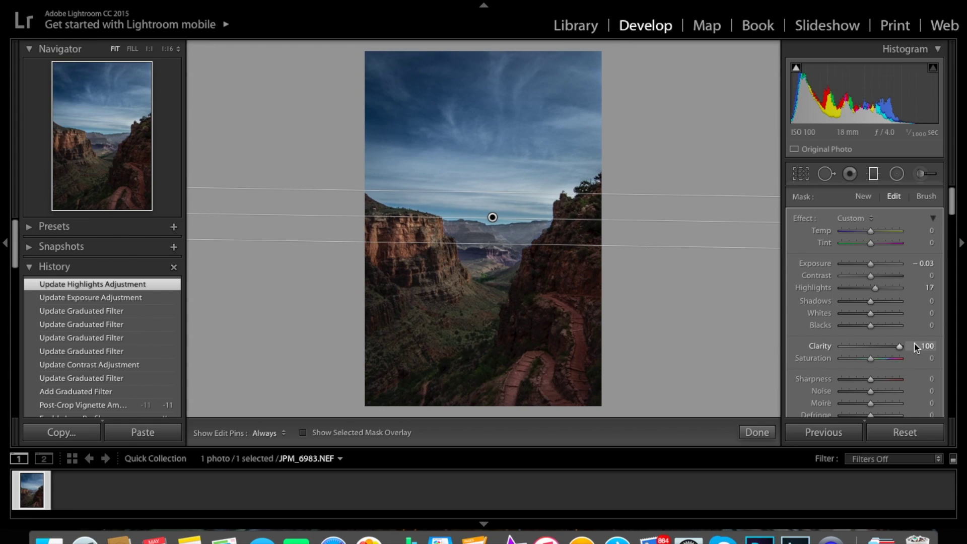
pyautogui.moveTo(916, 348); pyautogui.dragTo(908, 341)
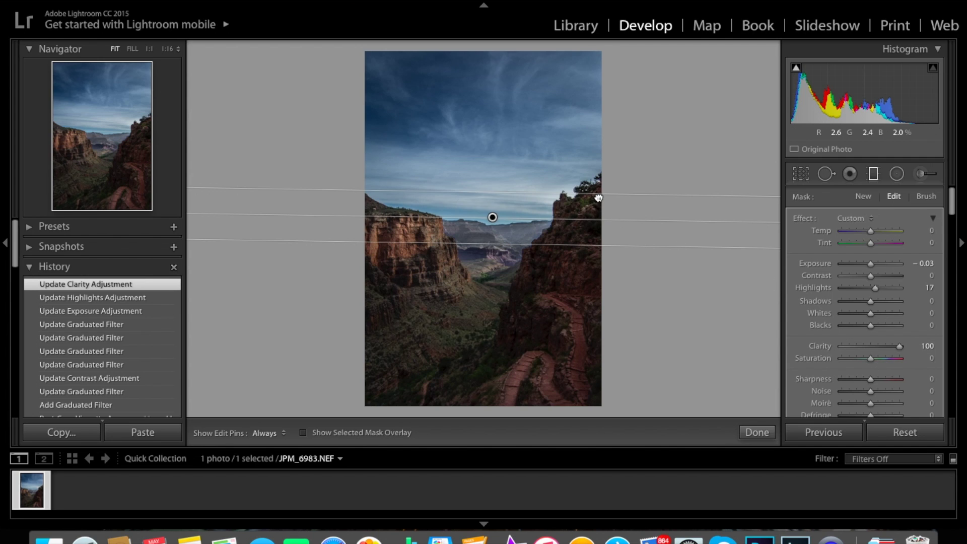
# Stretch the filter's transition higher, nudge the filter slightly lower, and scroll the panel down
pyautogui.moveTo(598, 198); pyautogui.dragTo(599, 188)
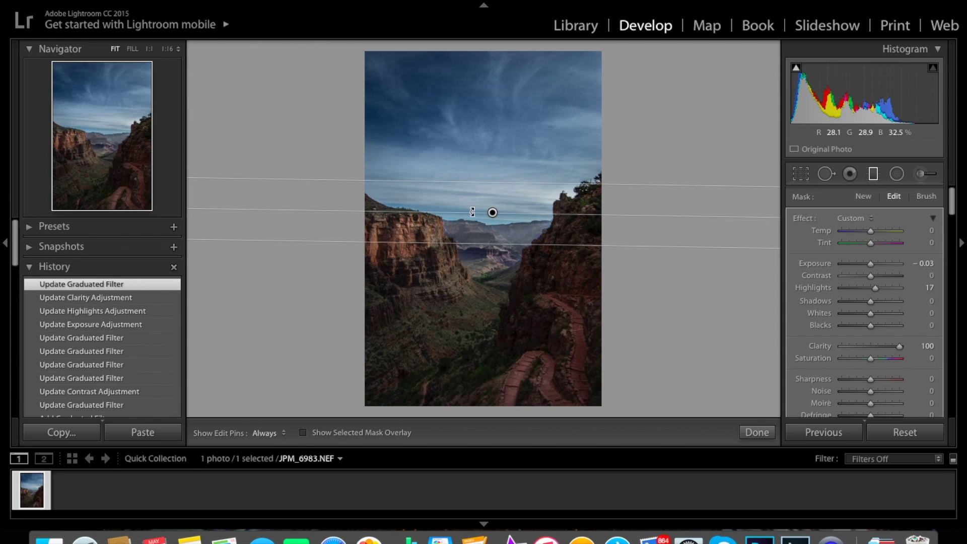
pyautogui.moveTo(491, 214); pyautogui.dragTo(491, 217)
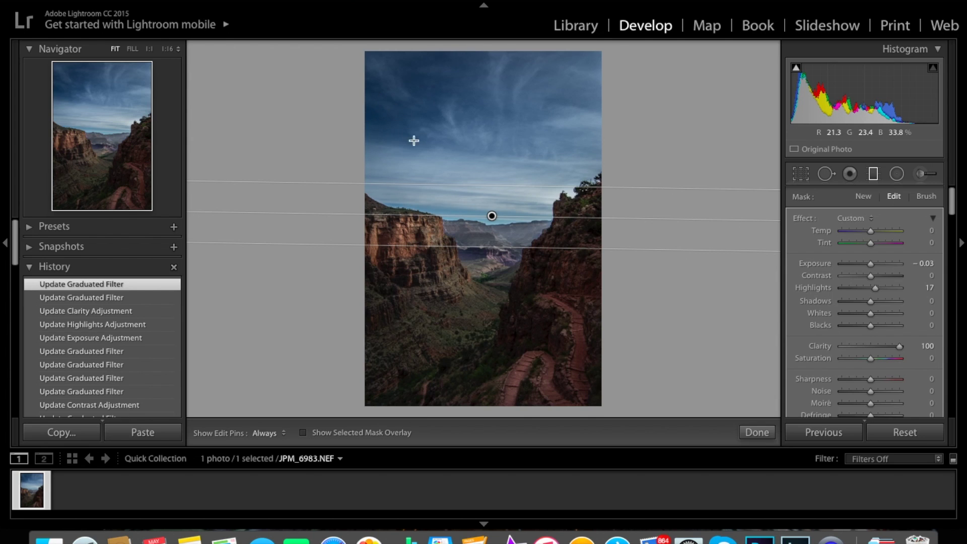
pyautogui.scroll(-2, 875, 341)
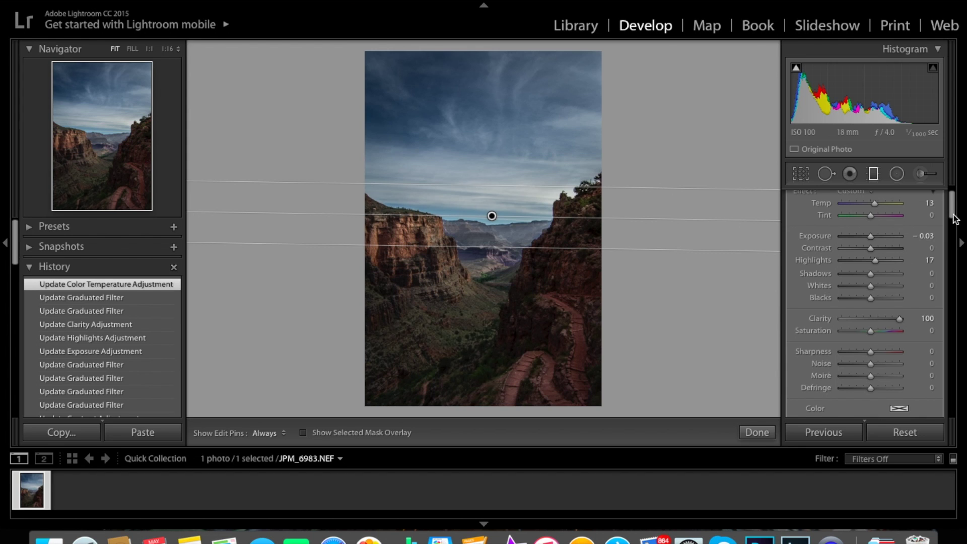
pyautogui.moveTo(955, 218); pyautogui.dragTo(956, 240)
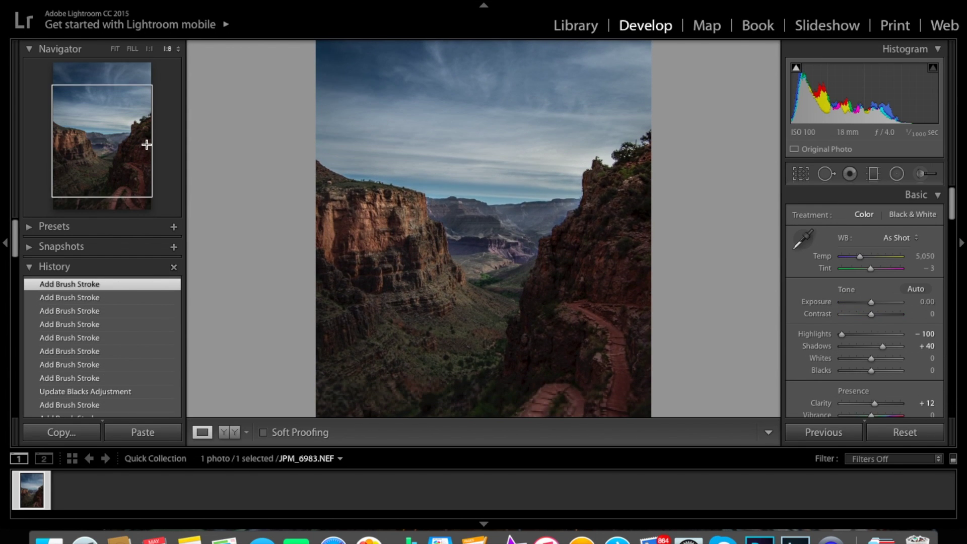
# Pan to the trail and lower canyon and set the Adjustment Brush effect to Clarity
pyautogui.moveTo(146, 145); pyautogui.dragTo(132, 163)
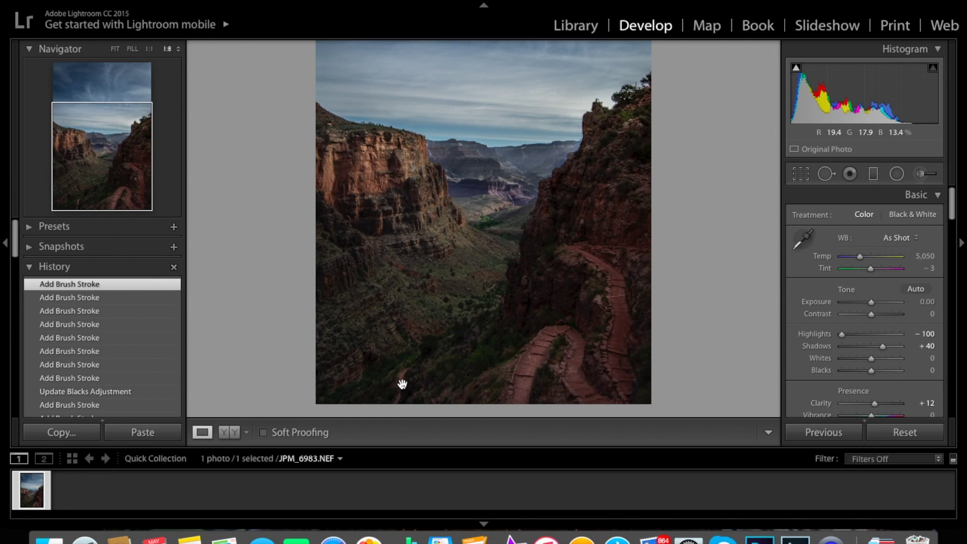
pyautogui.click(921, 174)
pyautogui.click(862, 217)
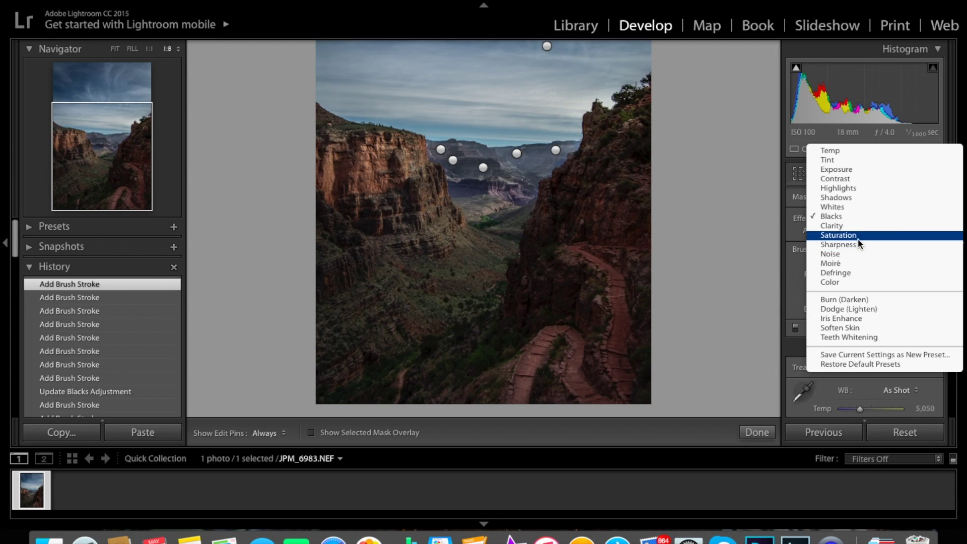
pyautogui.click(856, 226)
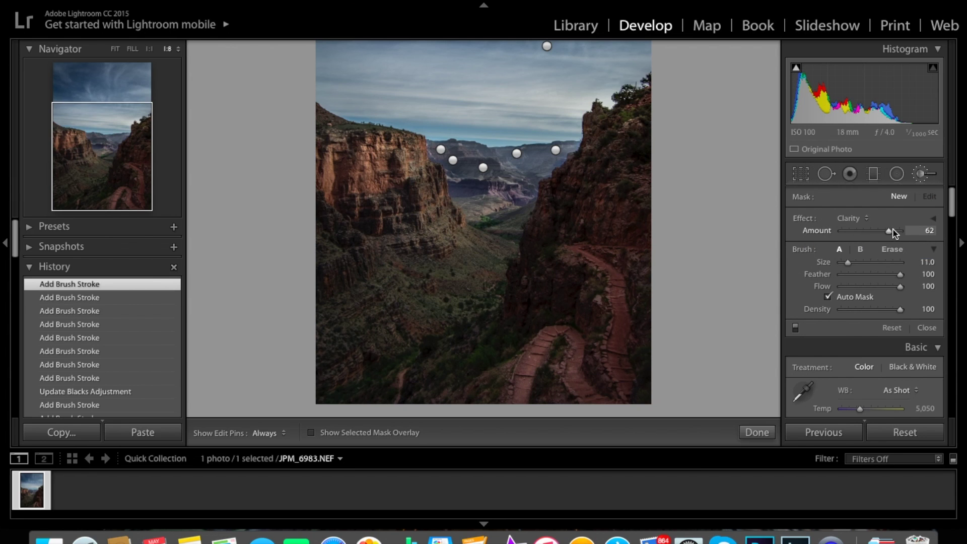
# Paint Clarity 62 along the trail and over the lower canyon, hiding pins while painting
pyautogui.press('h')
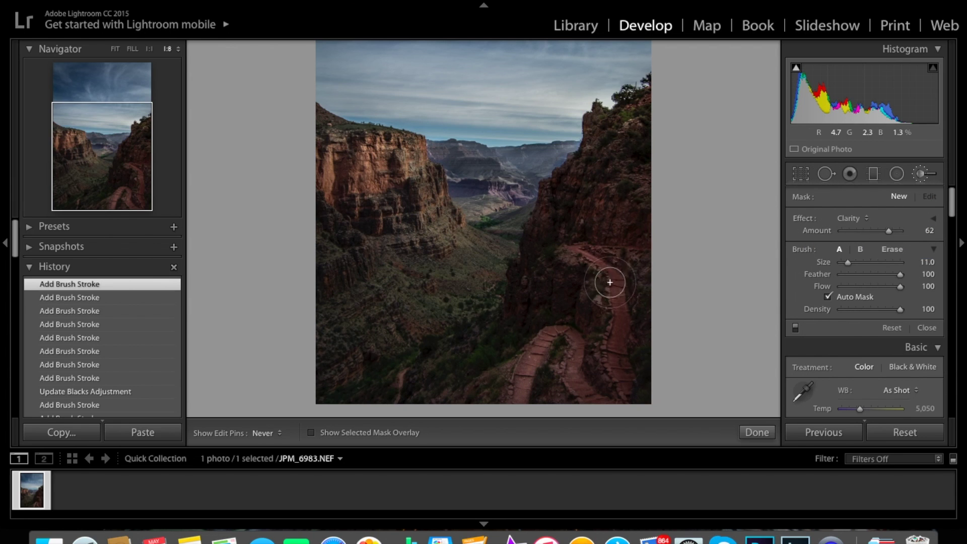
pyautogui.moveTo(610, 282)
pyautogui.mouseDown()
pyautogui.moveTo(641, 354)
pyautogui.moveTo(634, 373)
pyautogui.moveTo(593, 381)
pyautogui.moveTo(561, 337)
pyautogui.moveTo(541, 347)
pyautogui.moveTo(518, 391)
pyautogui.moveTo(528, 364)
pyautogui.mouseUp()
pyautogui.press('h')
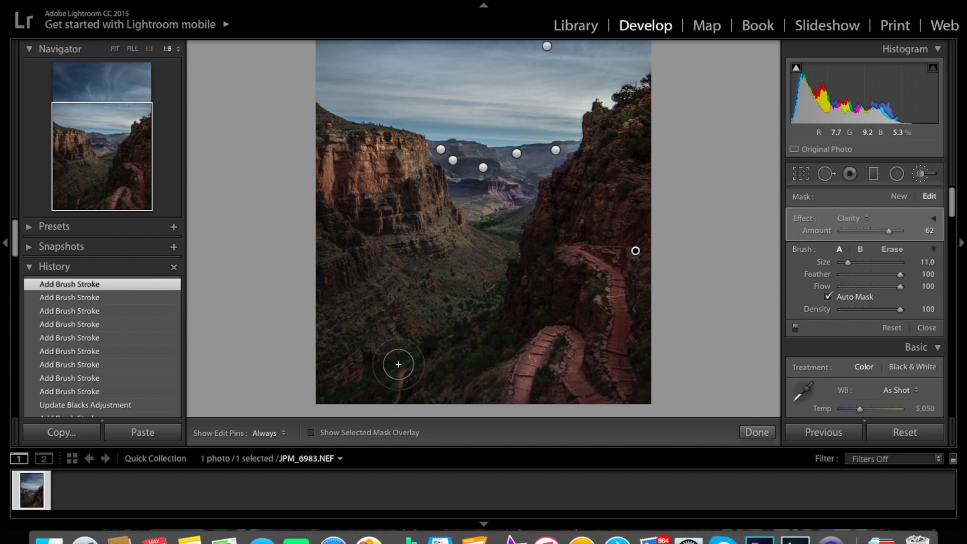
pyautogui.press('h')
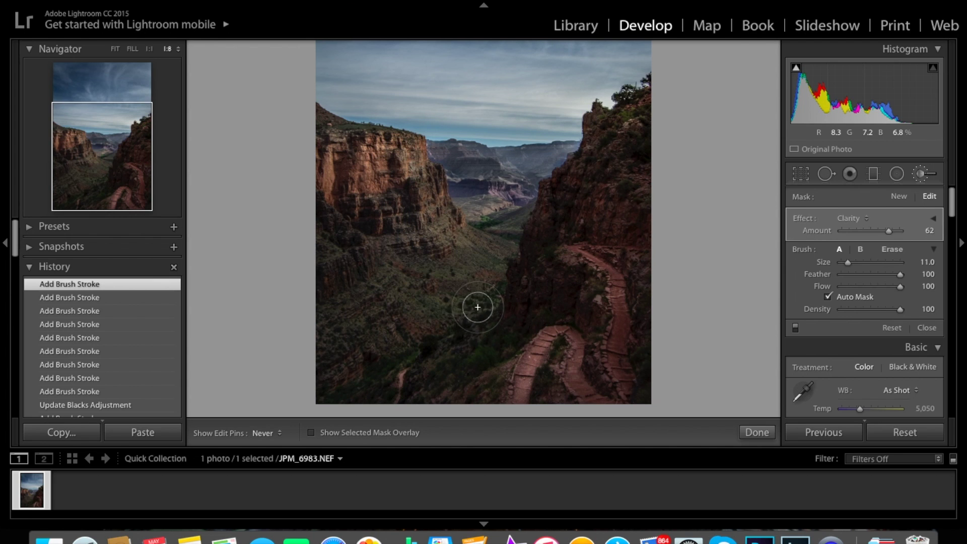
pyautogui.moveTo(478, 307)
pyautogui.mouseDown()
pyautogui.moveTo(484, 368)
pyautogui.moveTo(499, 356)
pyautogui.mouseUp()
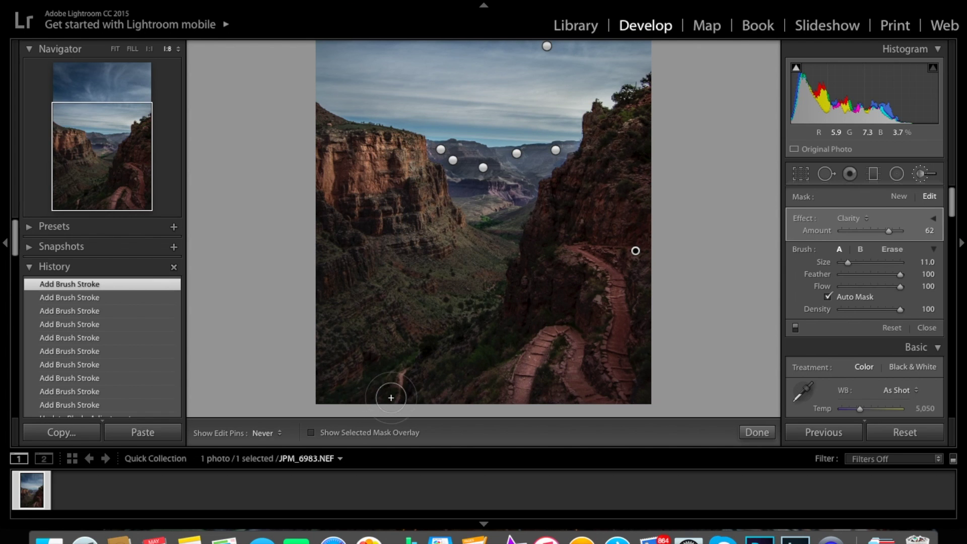
pyautogui.press('h')
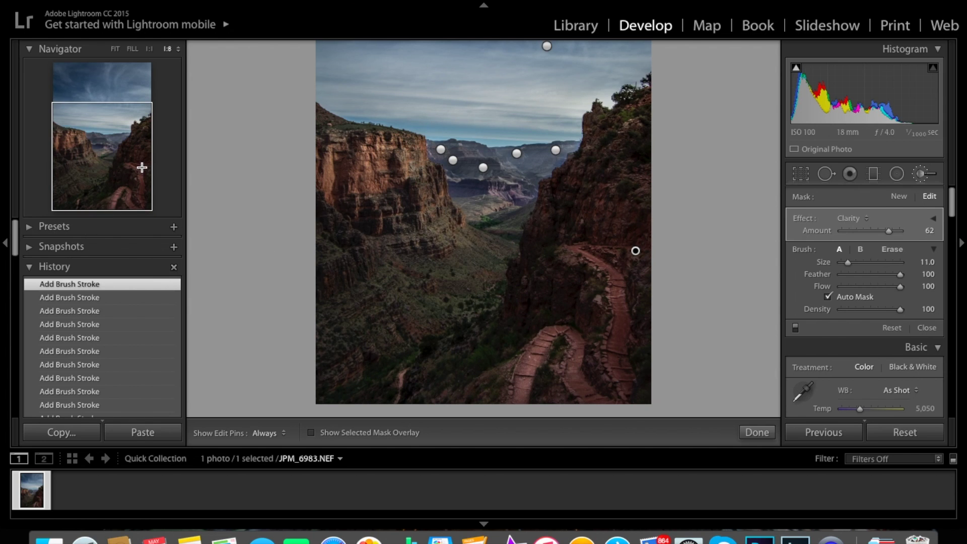
# Start a new Adjustment Brush mask and zoom in on the sky, then back out
pyautogui.click(930, 174)
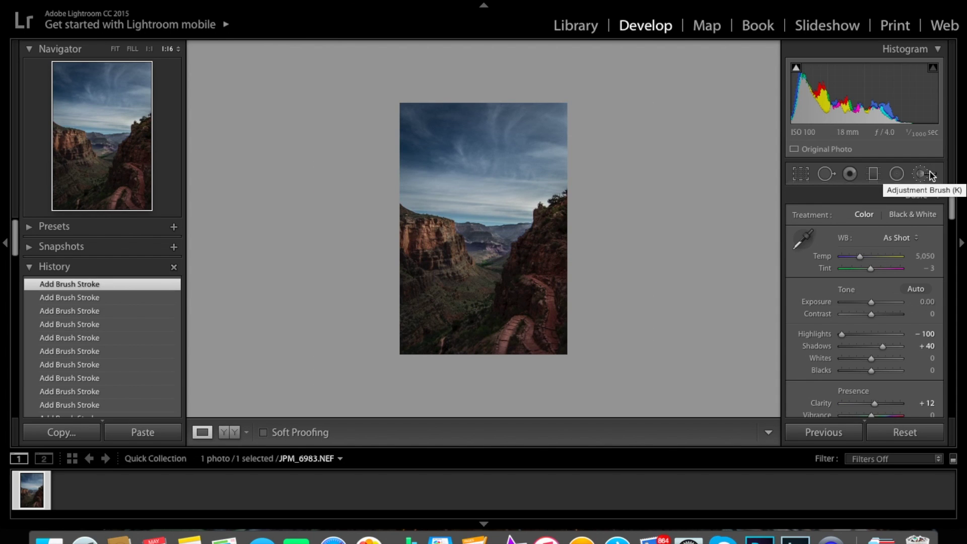
pyautogui.click(931, 174)
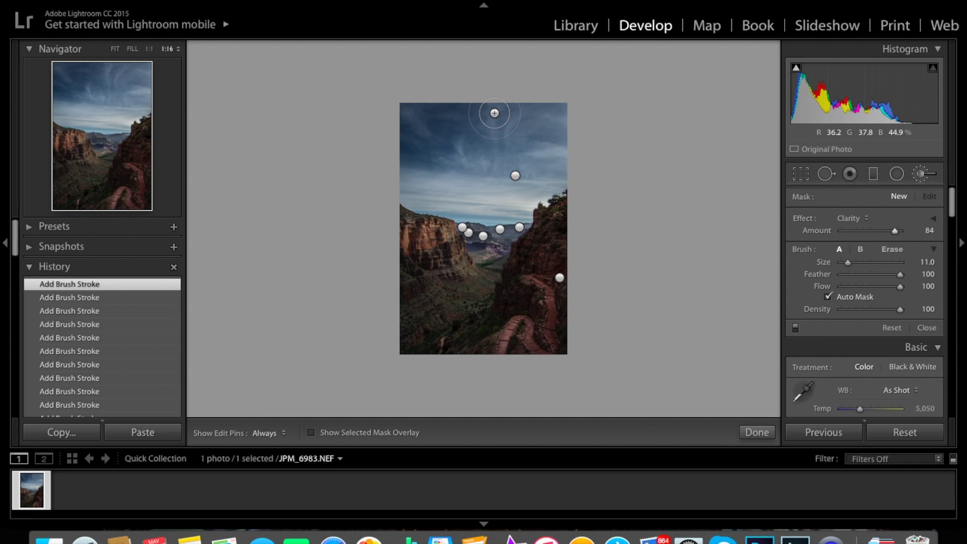
pyautogui.press('z')
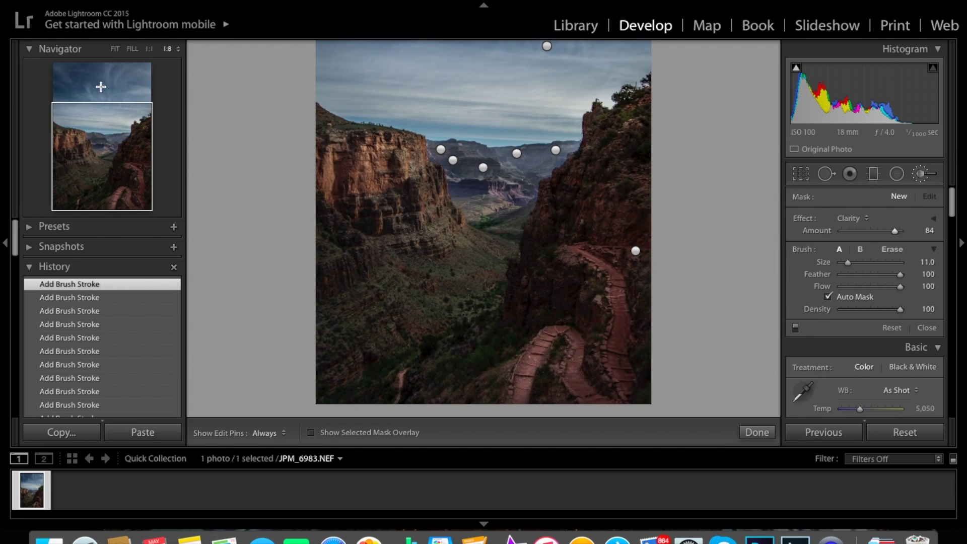
pyautogui.click(105, 72)
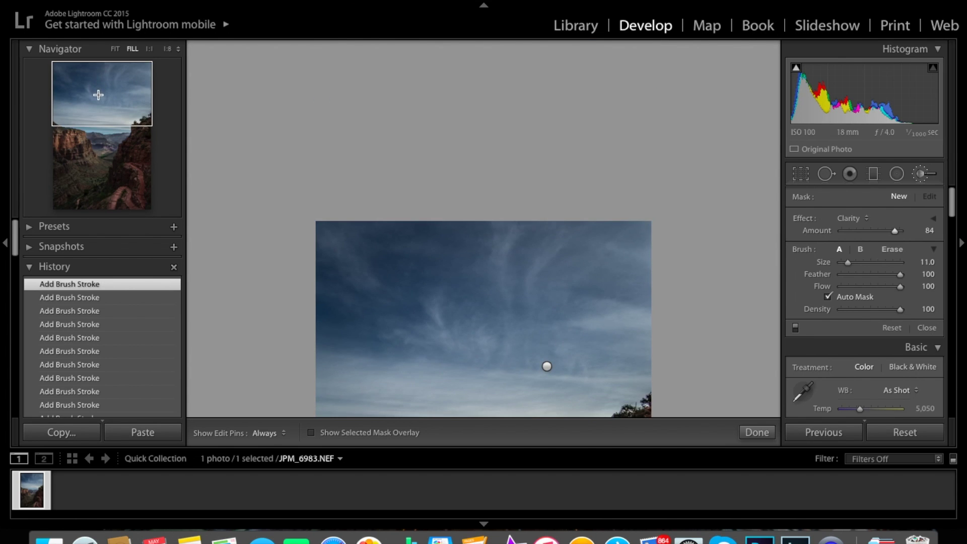
pyautogui.press('super+equal')
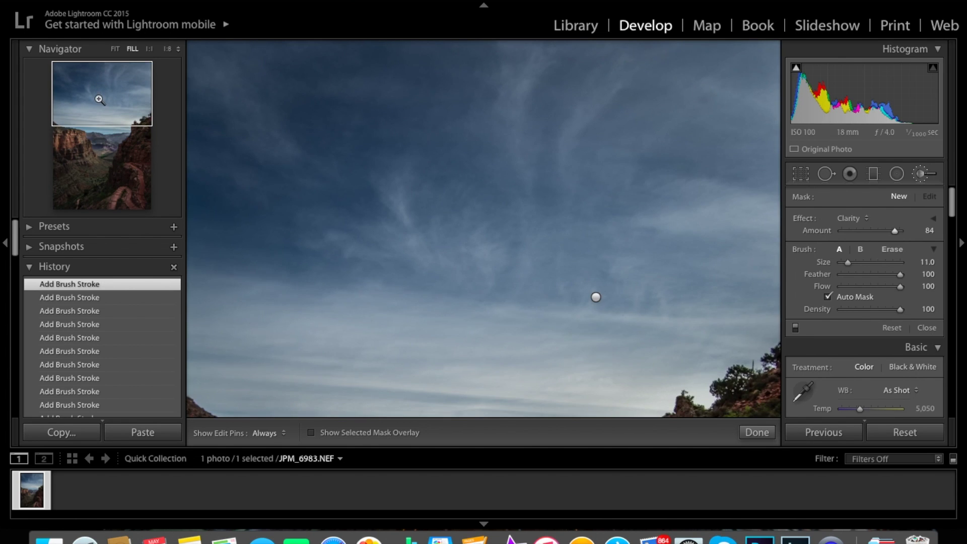
pyautogui.press('super+minus')
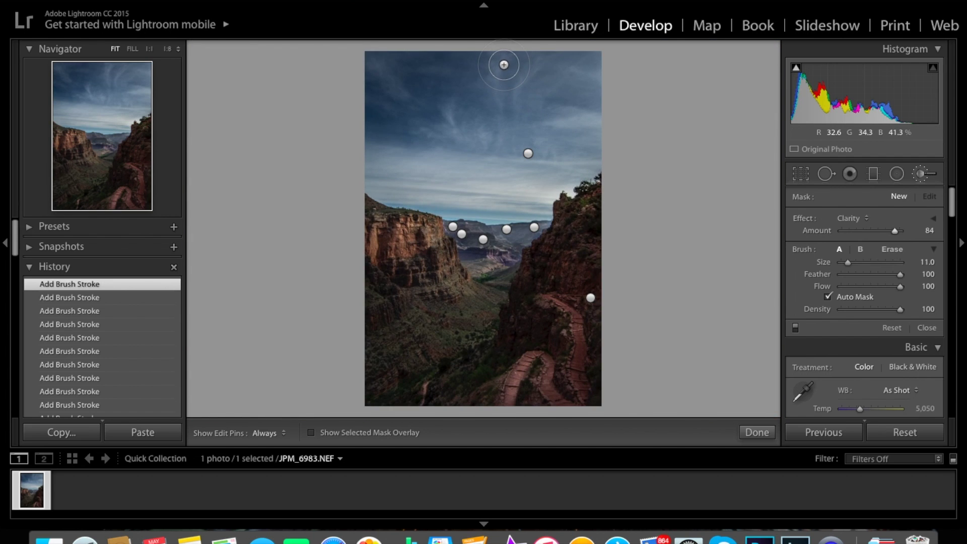
# Paint Clarity 84 over the sky clouds with the edit pins hidden
pyautogui.press('h')
pyautogui.press('h')
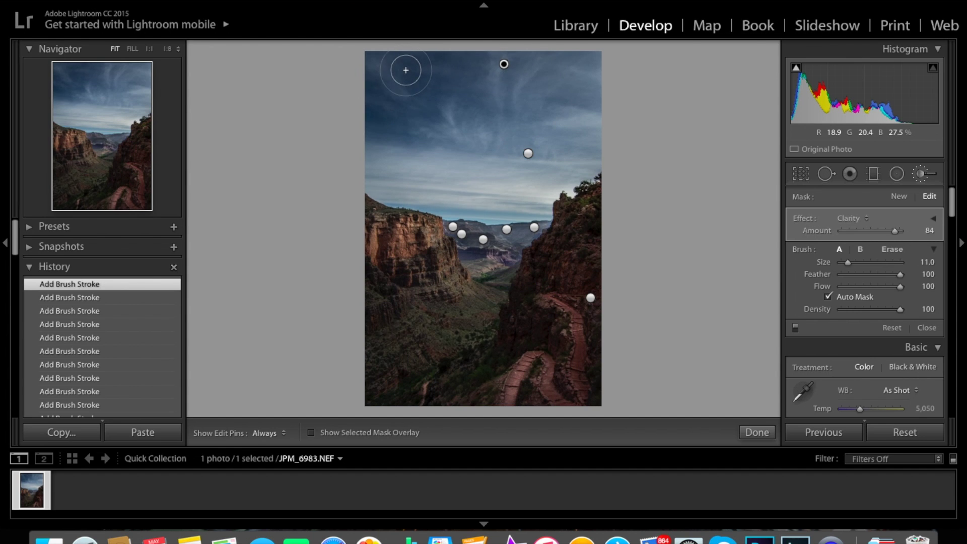
pyautogui.press('h')
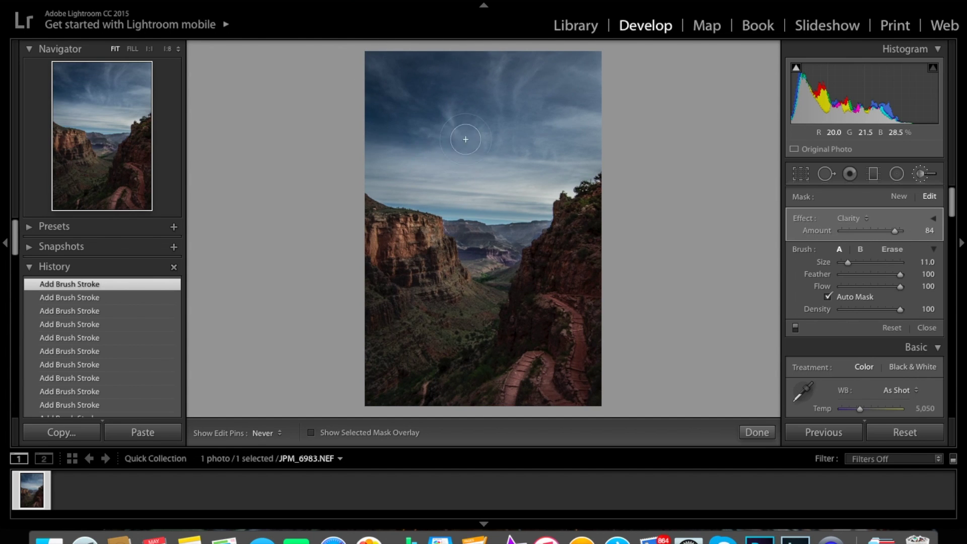
pyautogui.press('h')
pyautogui.press('h')
# Close the Adjustment Brush with K to return to the Basic panel
pyautogui.press('k')
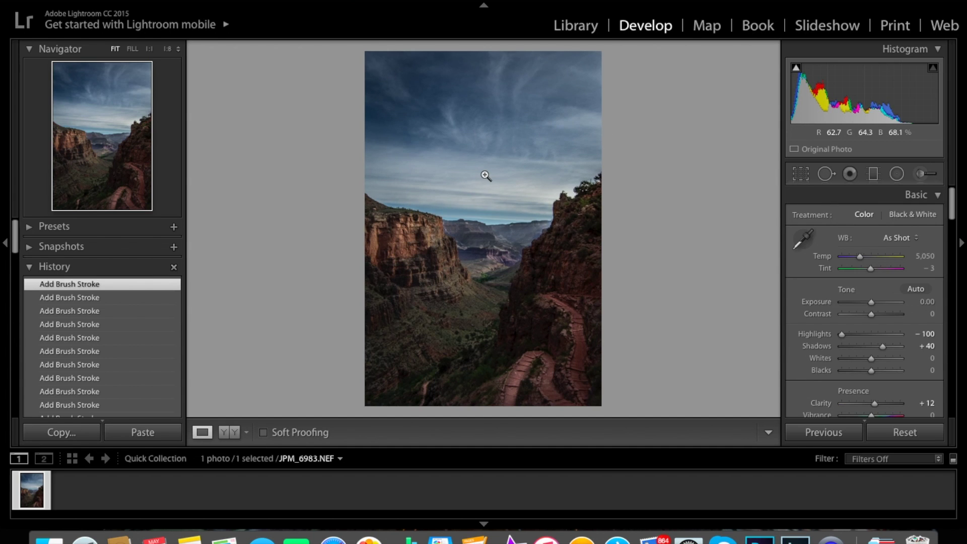